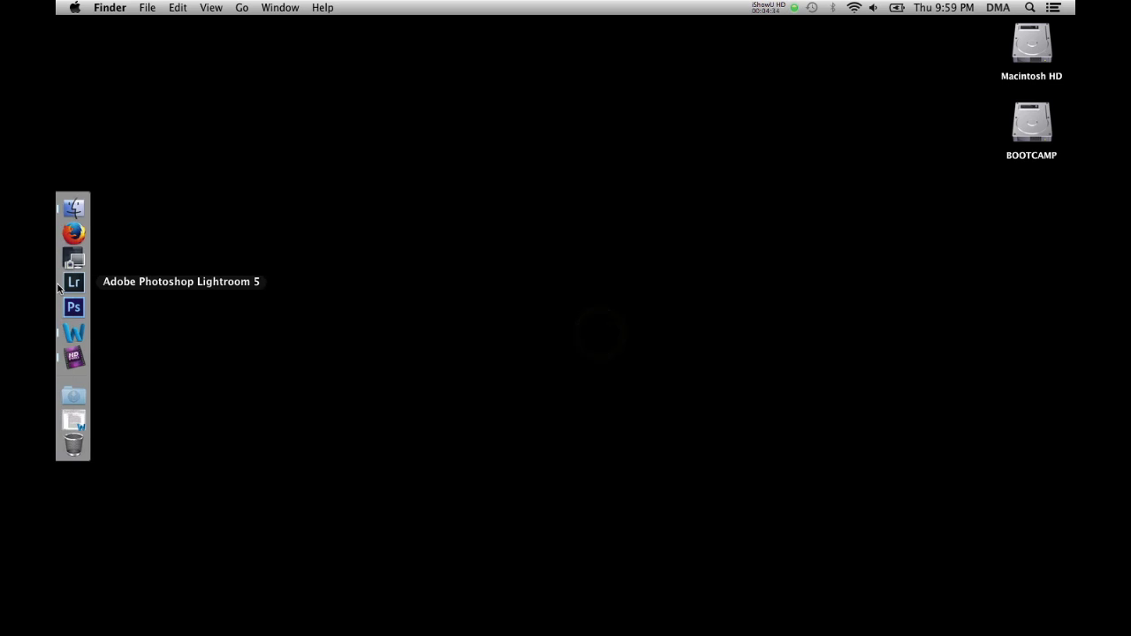
Launch Lightroom 5 and open the basic_compositing1 folder with its three seagull and moon photos.
{"action": "left_click", "coordinate": [57, 283]}
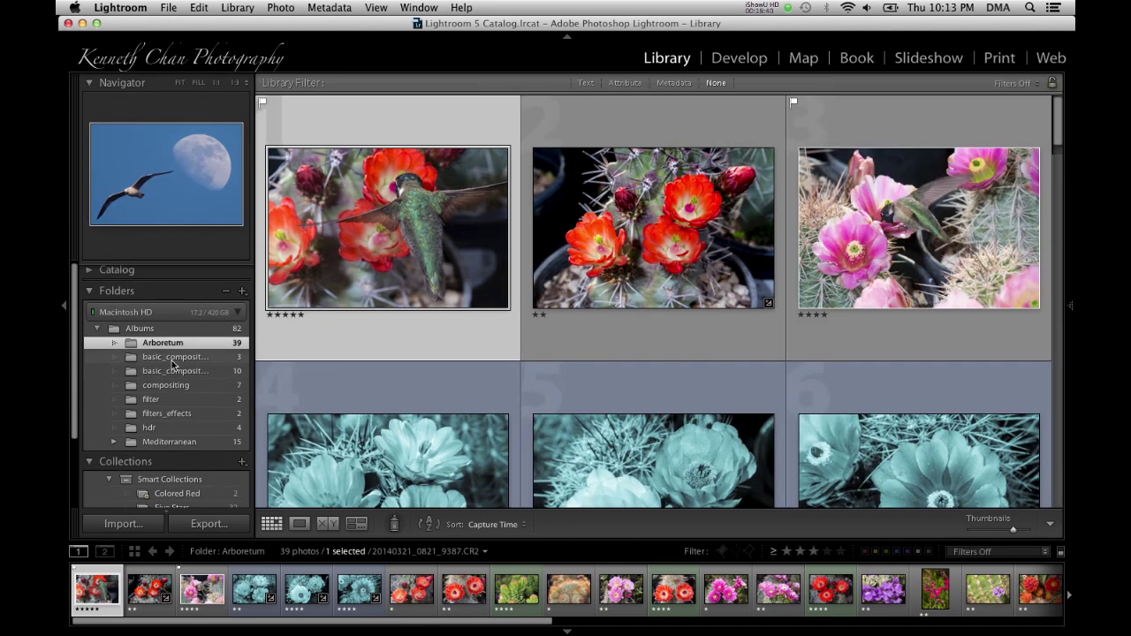
{"action": "left_click", "coordinate": [173, 360]}
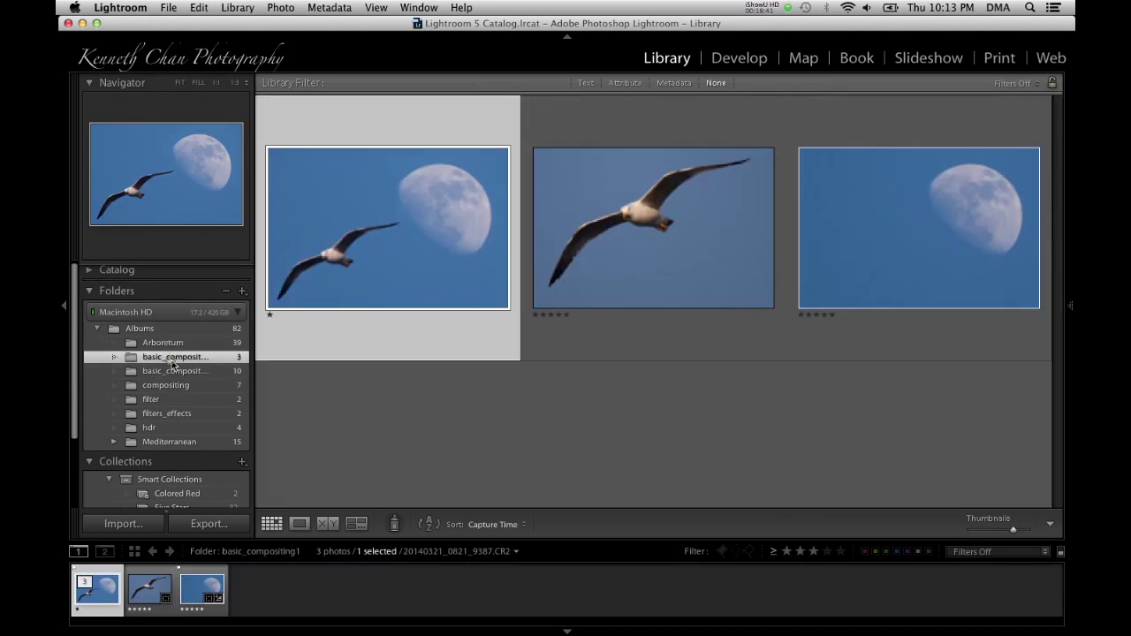
Filter basic_compositing1 to 3+ stars, compare the gull and moon photos, and select the gull.
{"action": "left_click", "coordinate": [813, 551]}
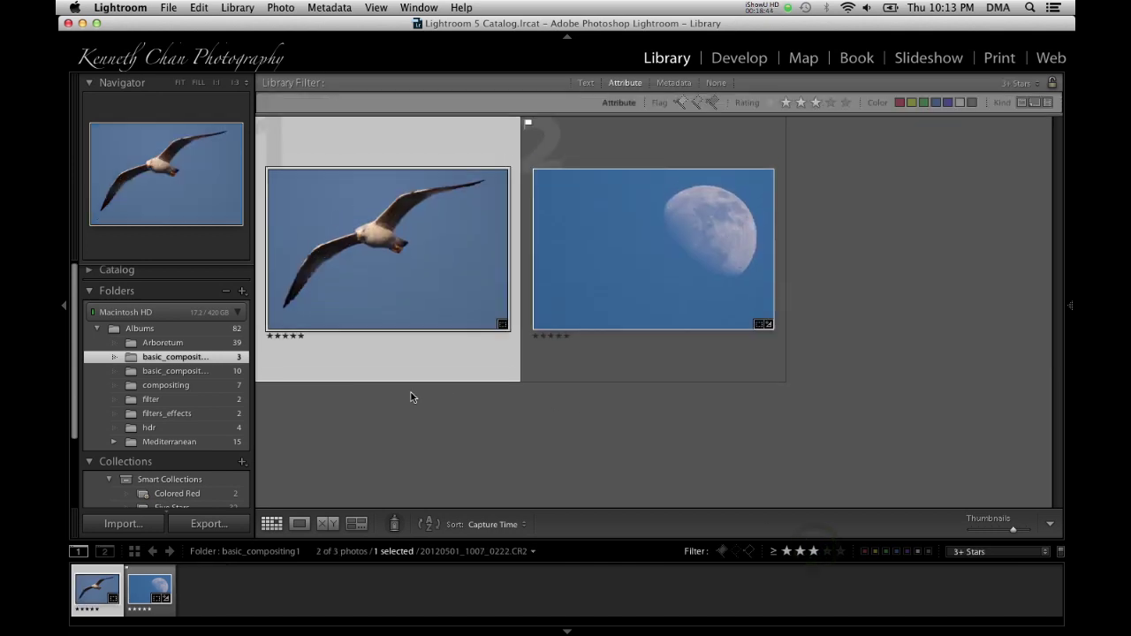
{"action": "left_click", "coordinate": [656, 232]}
{"action": "left_click", "coordinate": [391, 274]}
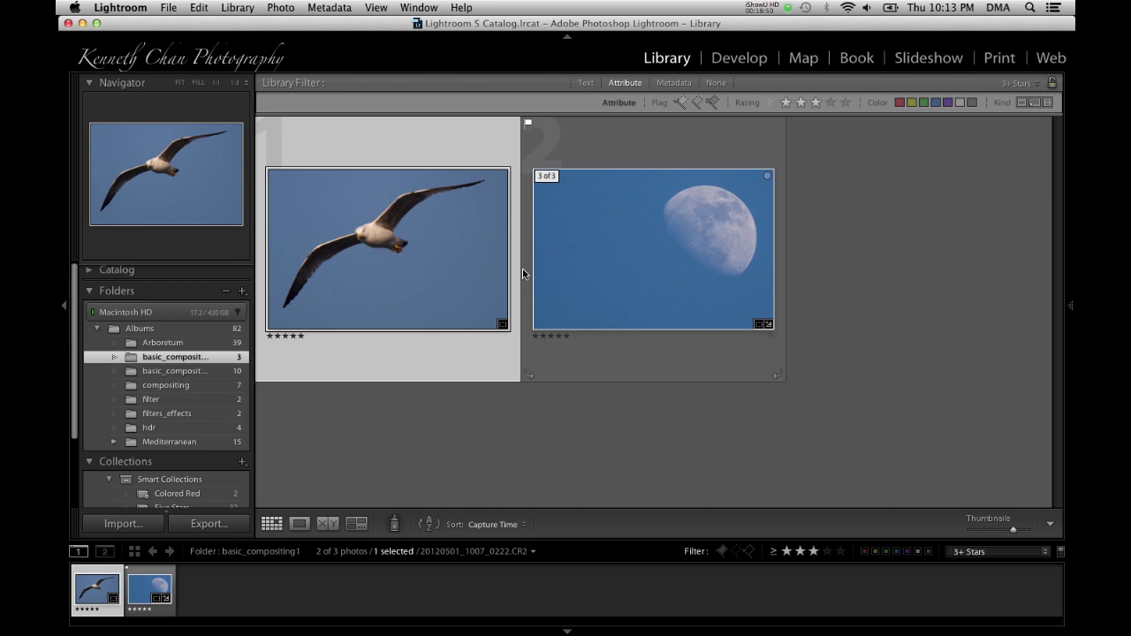
{"action": "left_click", "coordinate": [602, 283]}
{"action": "left_click", "coordinate": [394, 281]}
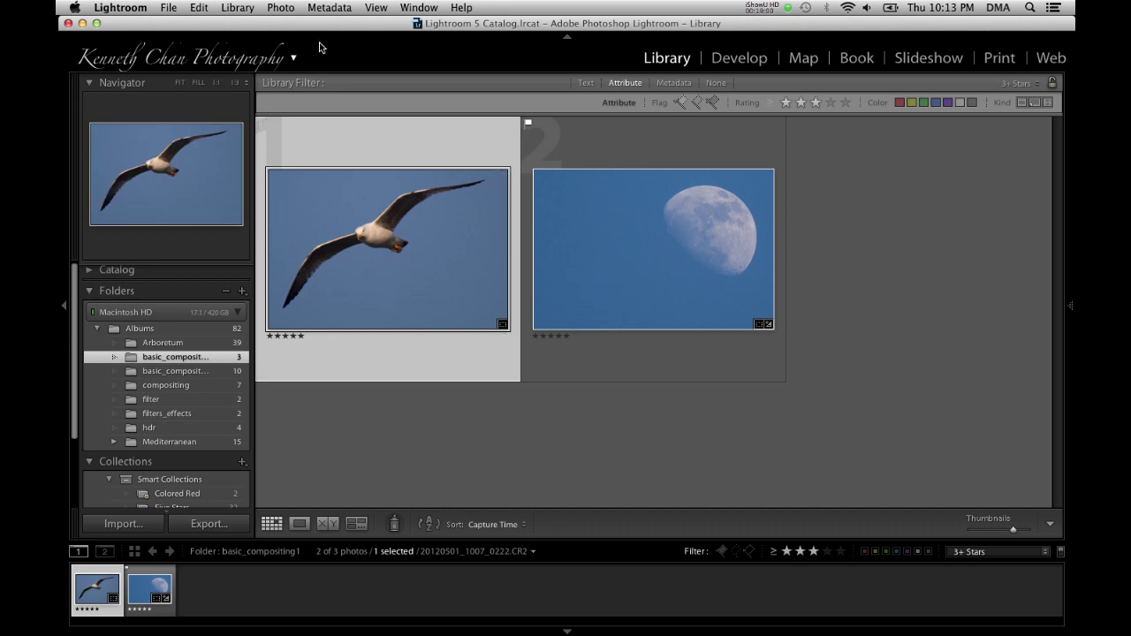
{"action": "left_click", "coordinate": [283, 8]}
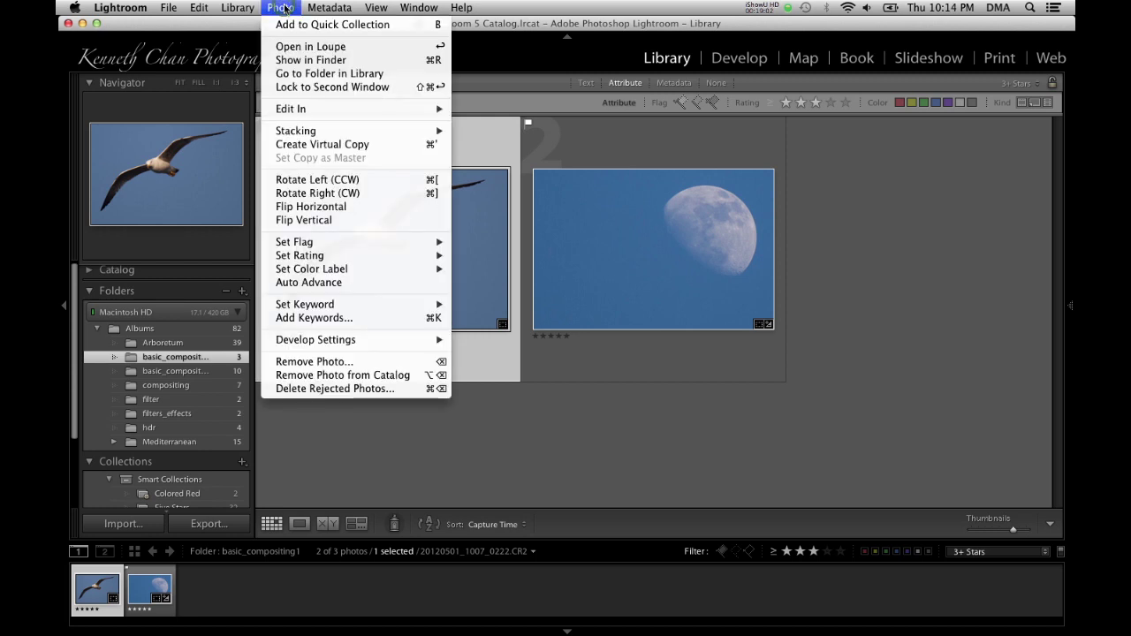
Send the gull photo, then the moon photo, to Photoshop CS6 via Photo > Edit In.
{"action": "mouse_move", "coordinate": [313, 110]}
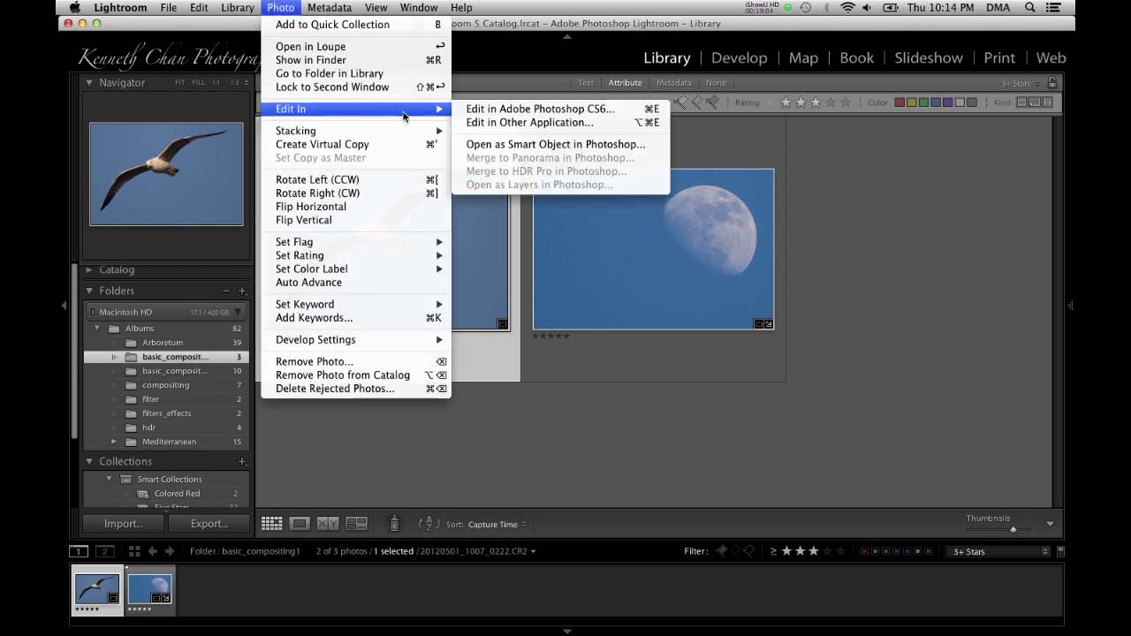
{"action": "left_click", "coordinate": [621, 109]}
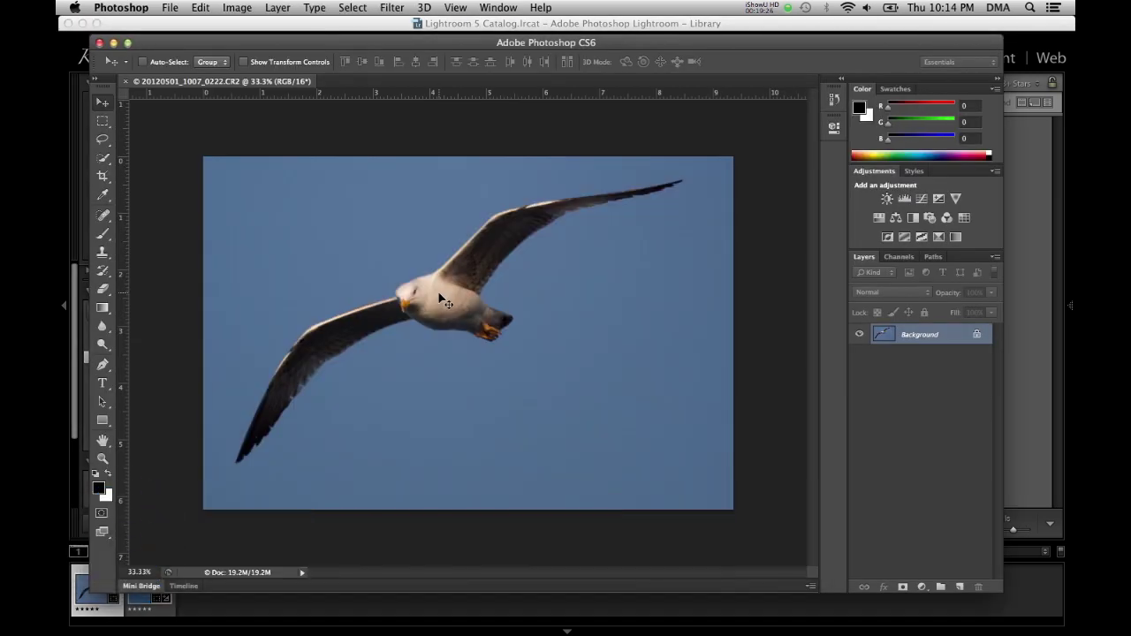
{"action": "key", "text": "super+Tab"}
{"action": "key", "text": "super+Tab"}
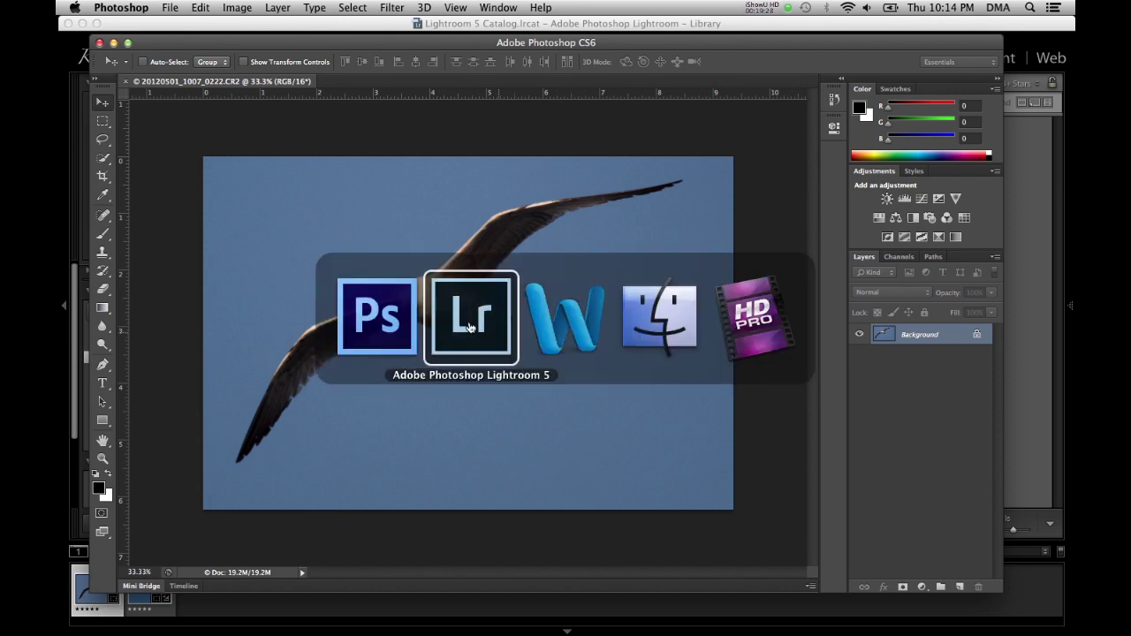
{"action": "left_click", "coordinate": [470, 327]}
{"action": "left_click", "coordinate": [673, 256]}
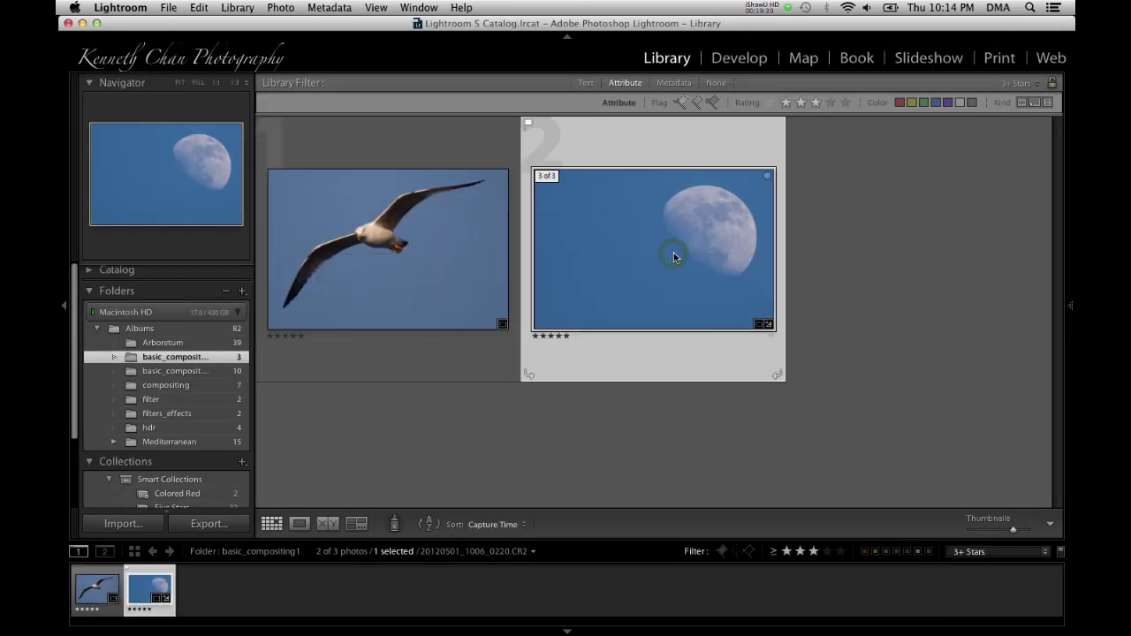
{"action": "left_click", "coordinate": [673, 256]}
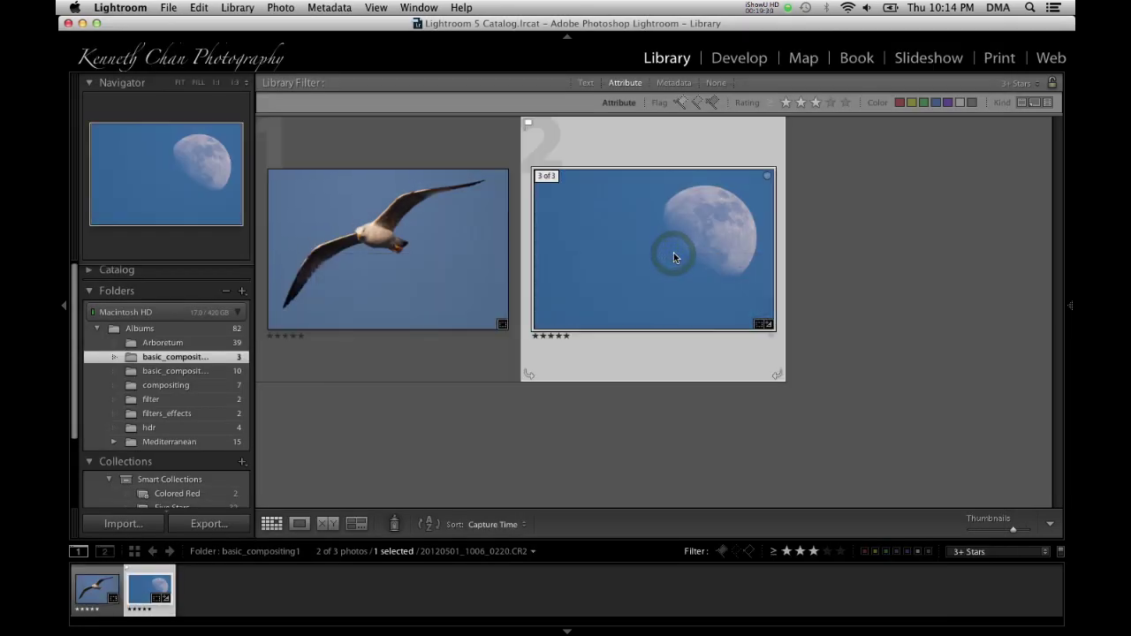
{"action": "left_click", "coordinate": [283, 9]}
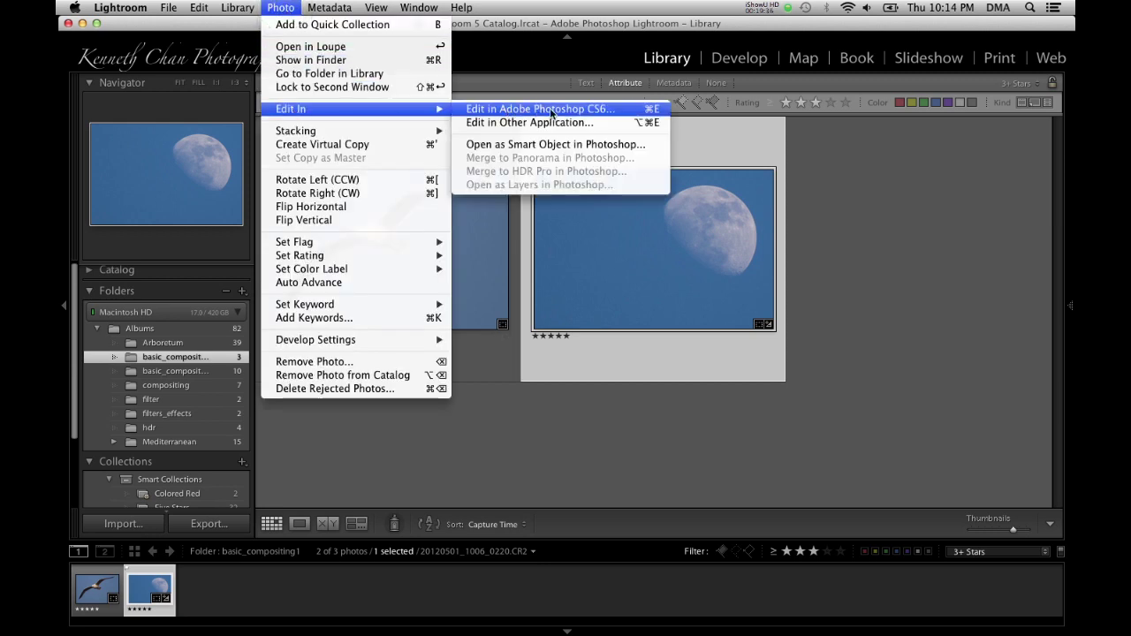
{"action": "left_click", "coordinate": [623, 110]}
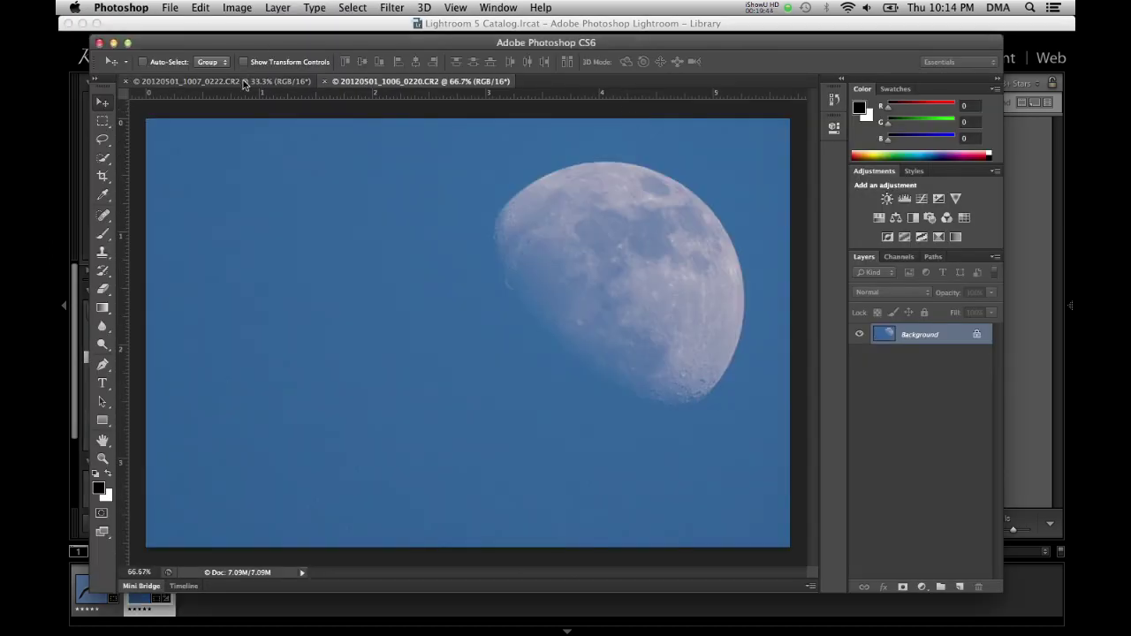
Select all of the seagull photo, copy it, and paste it into the moon document as Layer 1.
{"action": "left_click", "coordinate": [243, 80]}
{"action": "left_click", "coordinate": [402, 81]}
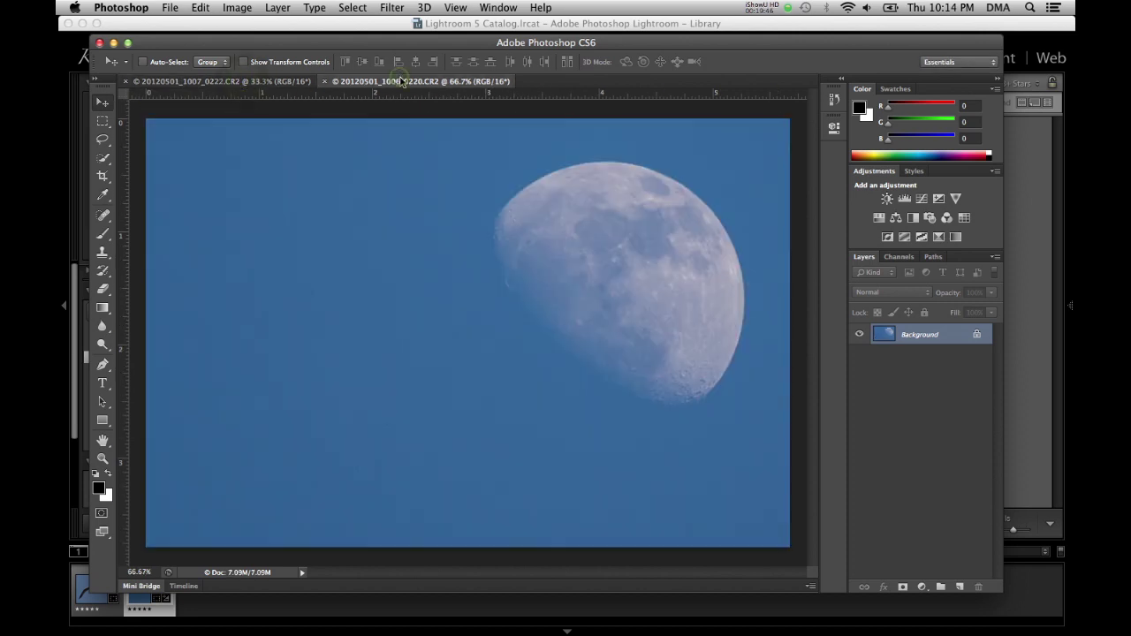
{"action": "left_click", "coordinate": [257, 82]}
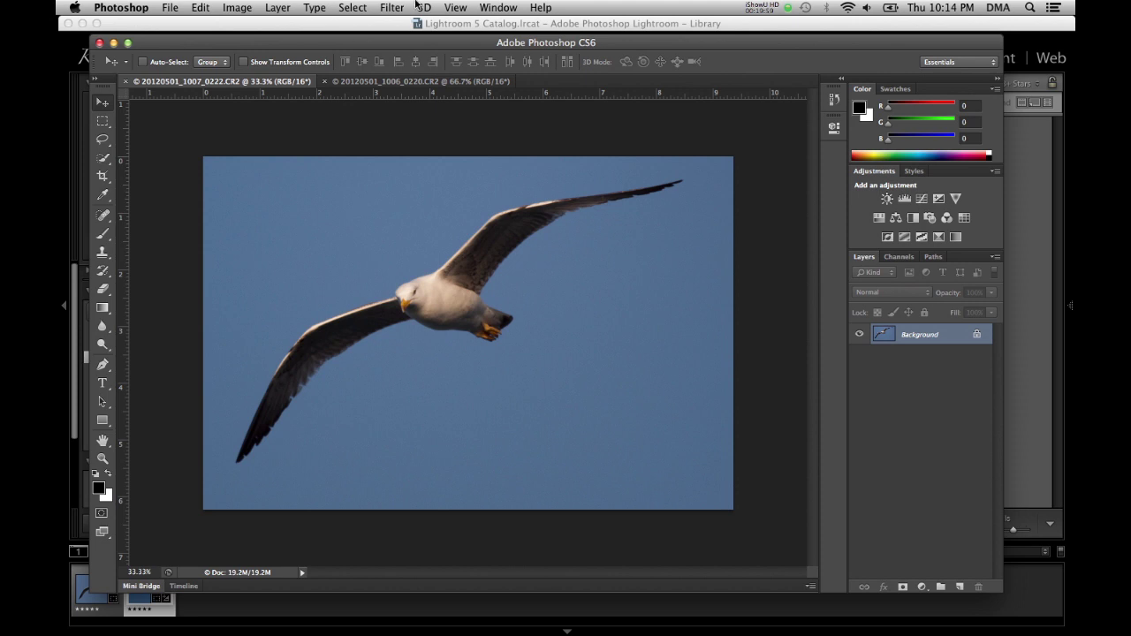
{"action": "left_click", "coordinate": [362, 7]}
{"action": "left_click", "coordinate": [361, 28]}
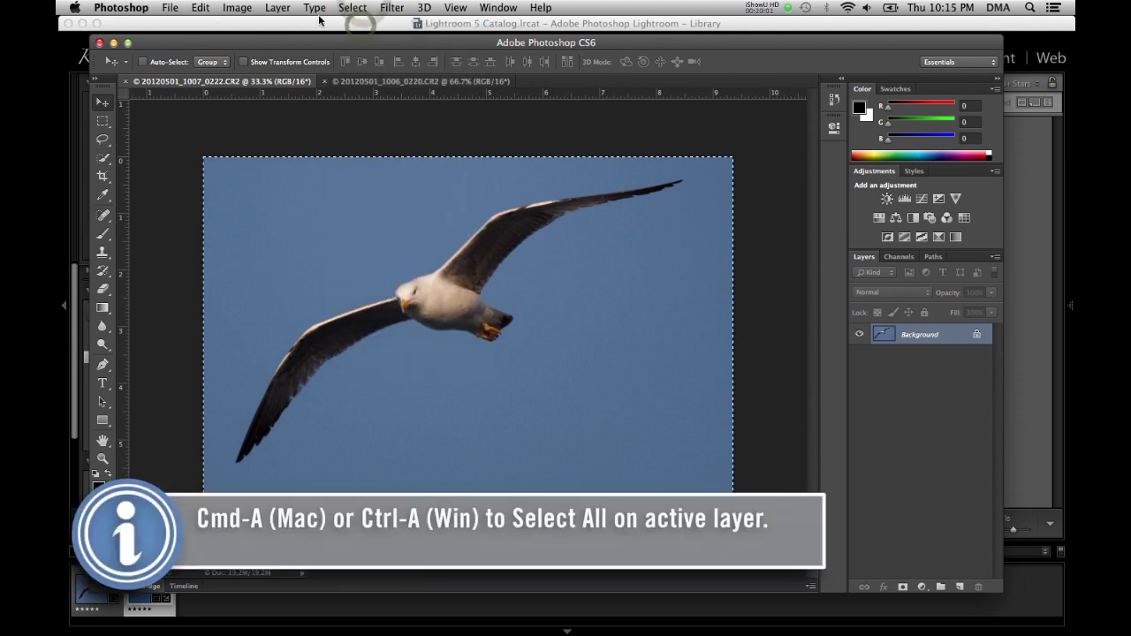
{"action": "left_click", "coordinate": [200, 7]}
{"action": "mouse_move", "coordinate": [236, 157]}
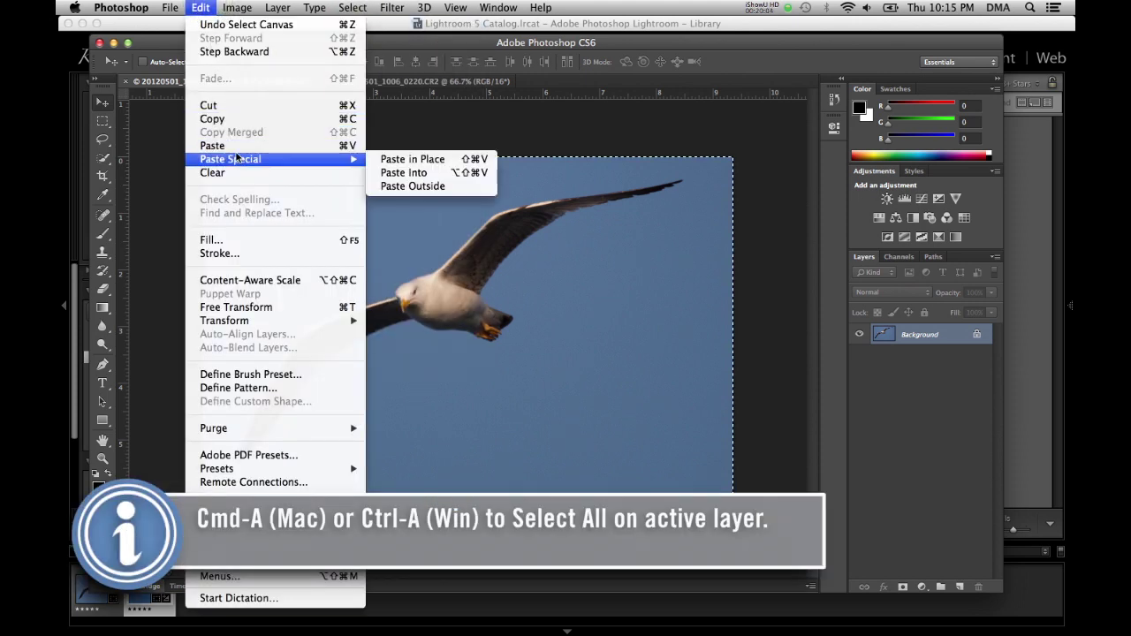
{"action": "left_click", "coordinate": [224, 117]}
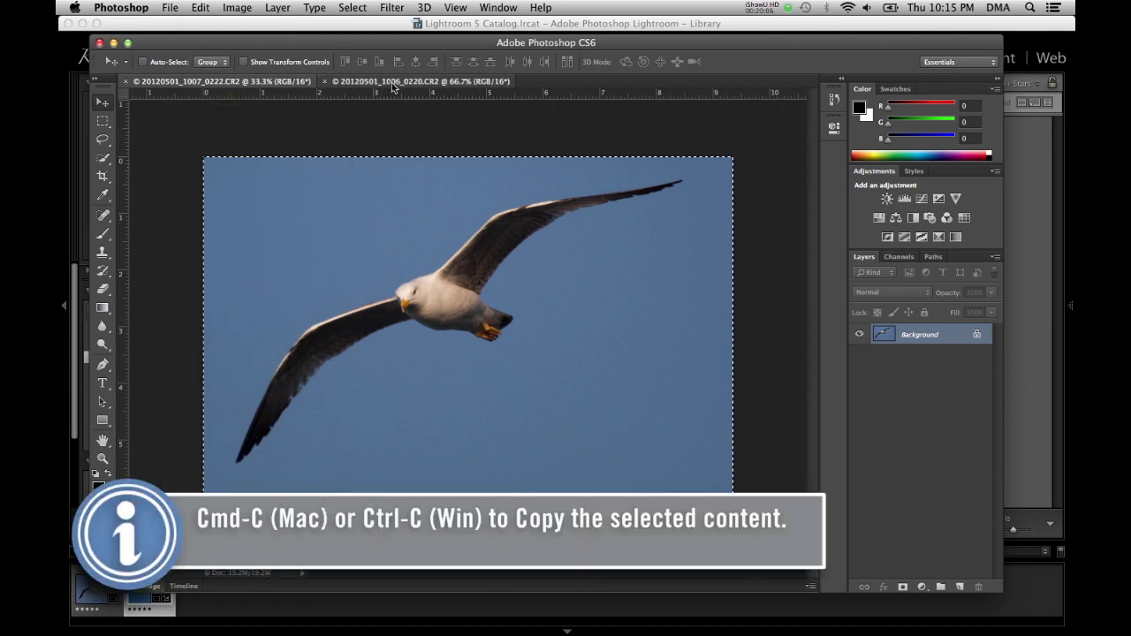
{"action": "left_click", "coordinate": [394, 82]}
{"action": "left_click", "coordinate": [209, 7]}
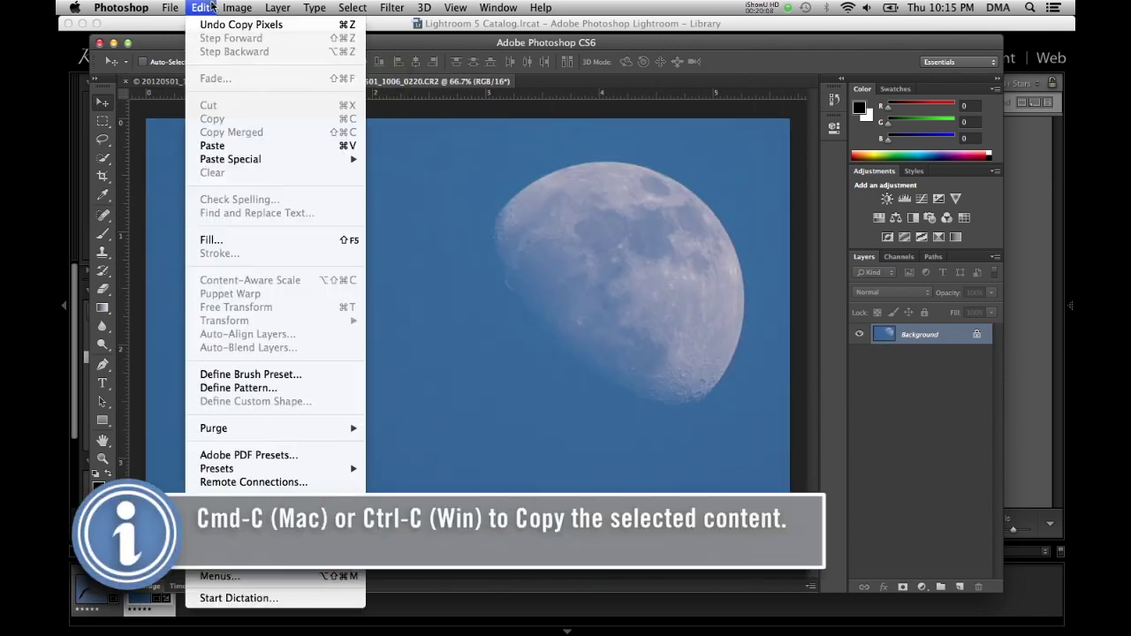
{"action": "left_click", "coordinate": [227, 146]}
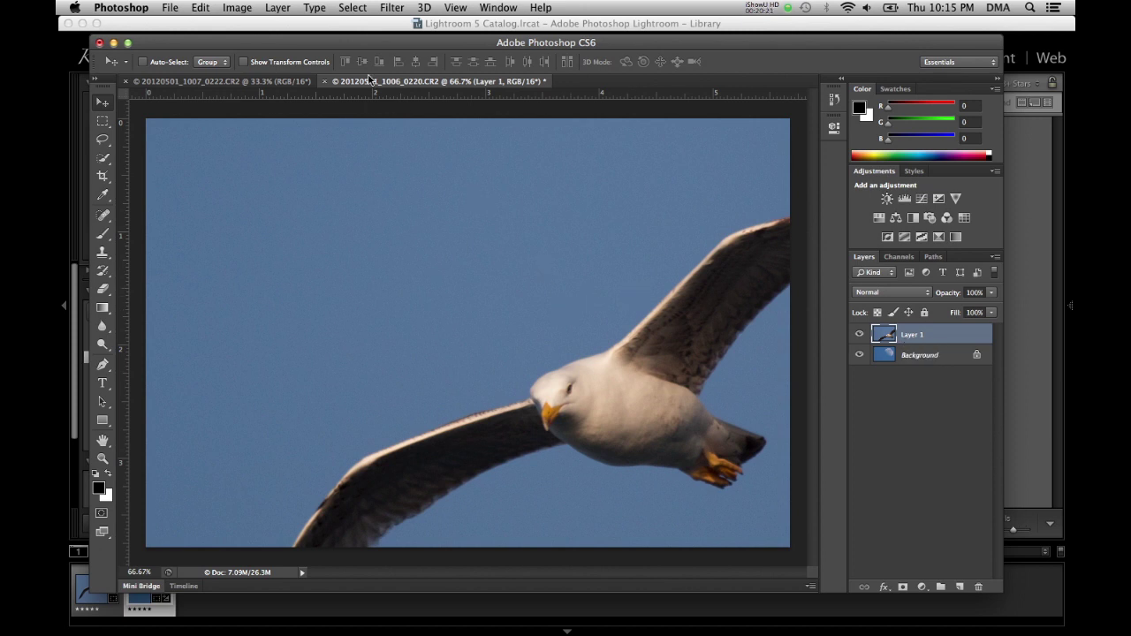
Scale the pasted gull layer down to 36% width and height.
{"action": "left_click", "coordinate": [228, 11]}
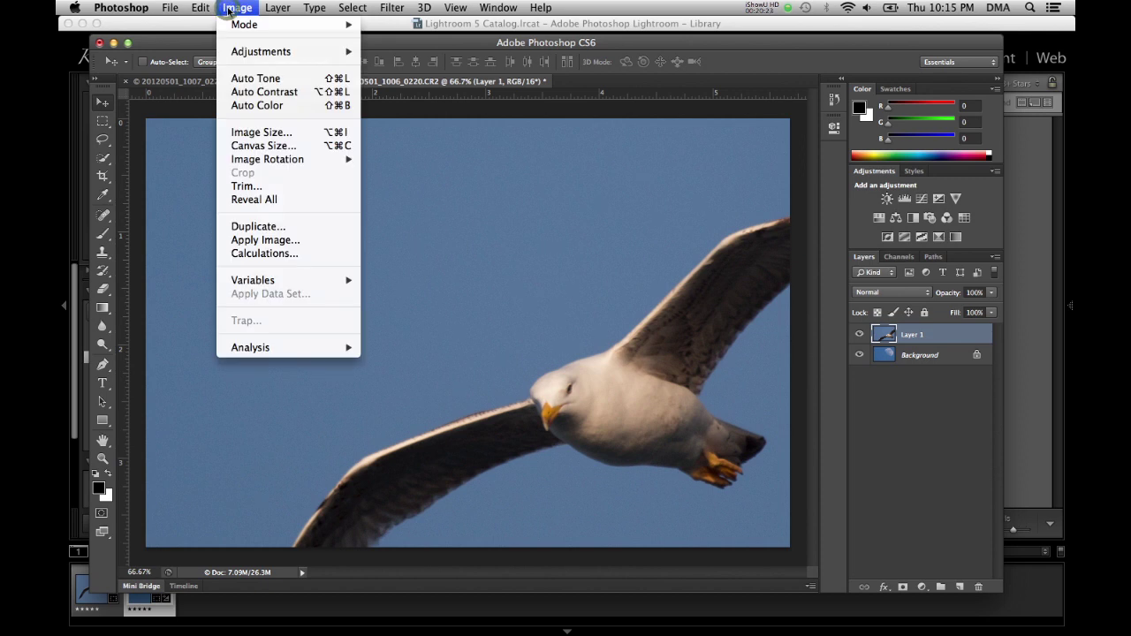
{"action": "mouse_move", "coordinate": [201, 7]}
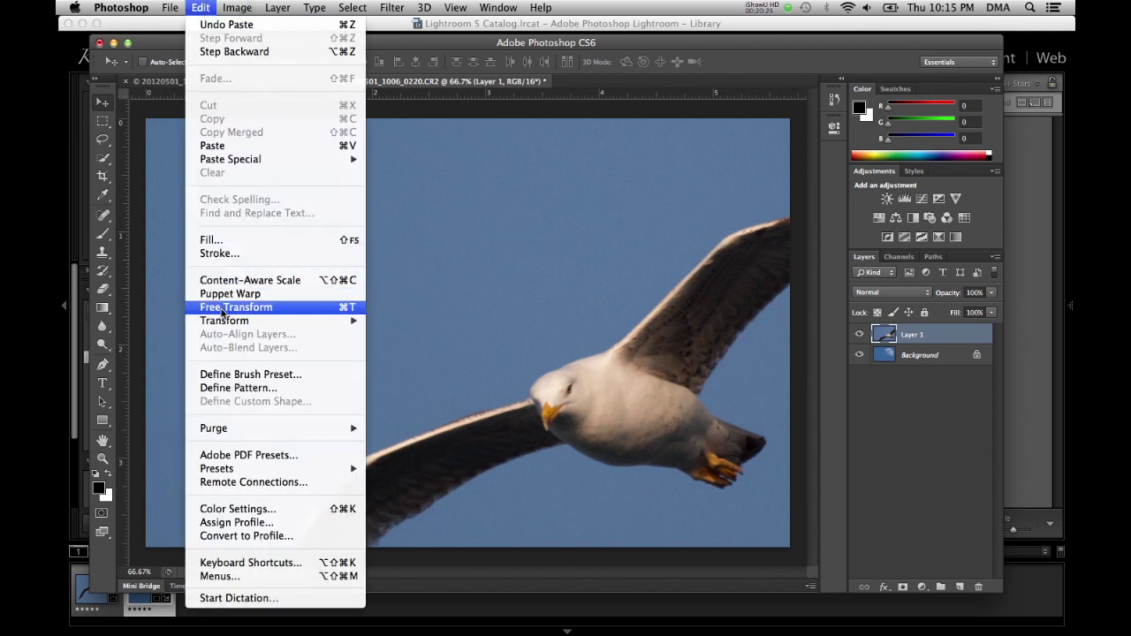
{"action": "mouse_move", "coordinate": [225, 320]}
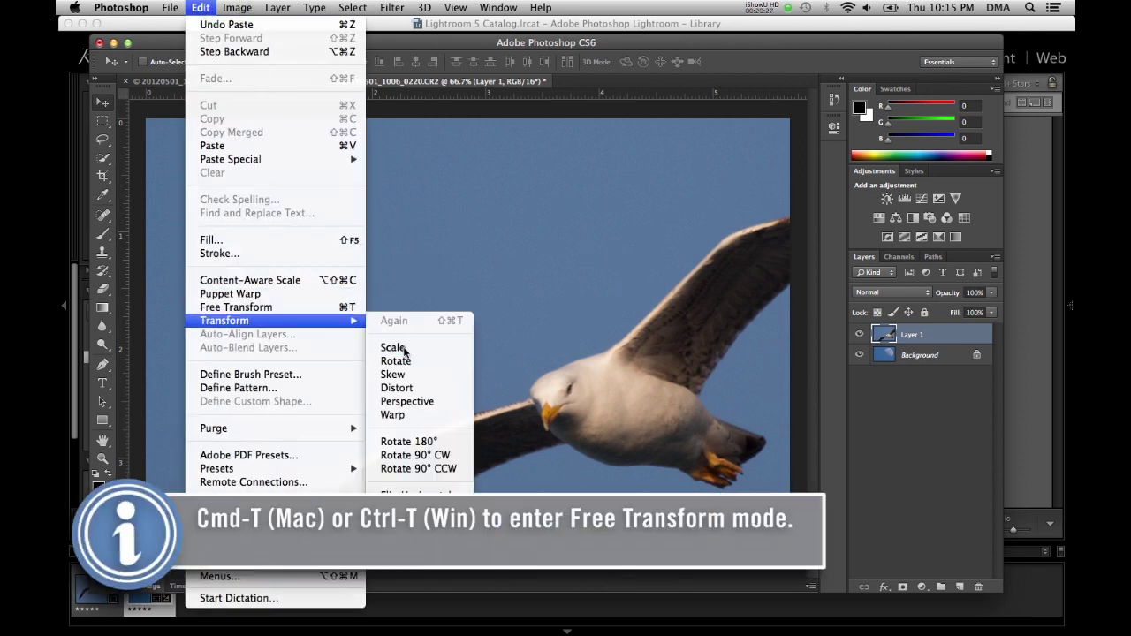
{"action": "left_click", "coordinate": [397, 351]}
{"action": "left_click", "coordinate": [341, 61]}
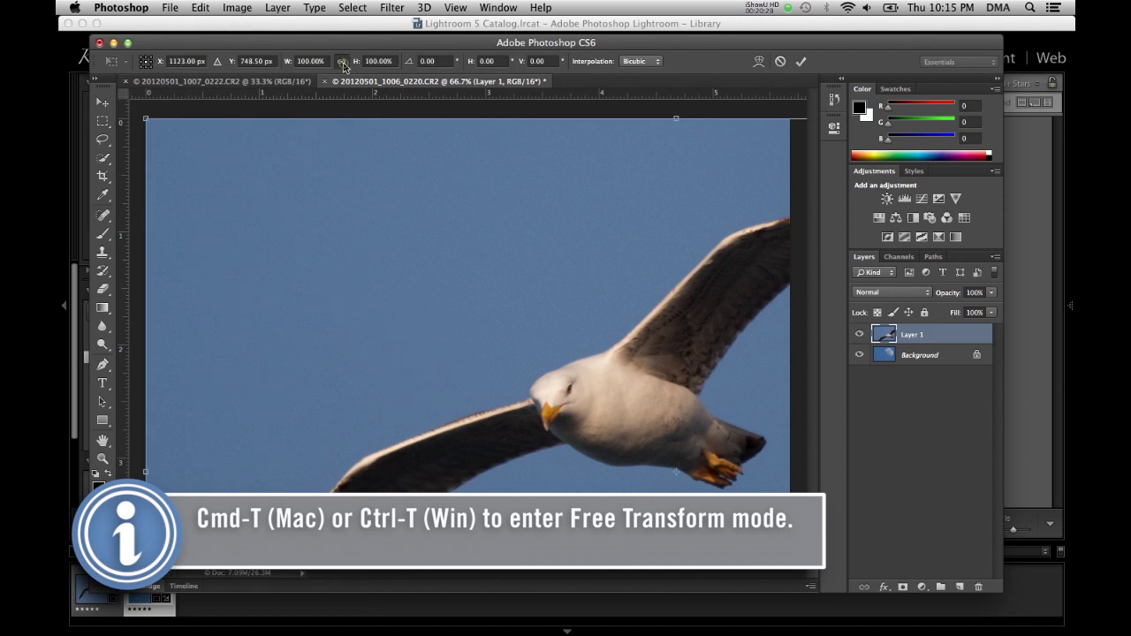
{"action": "left_click", "coordinate": [366, 61]}
{"action": "type", "text": "37"}
{"action": "key", "text": "Return"}
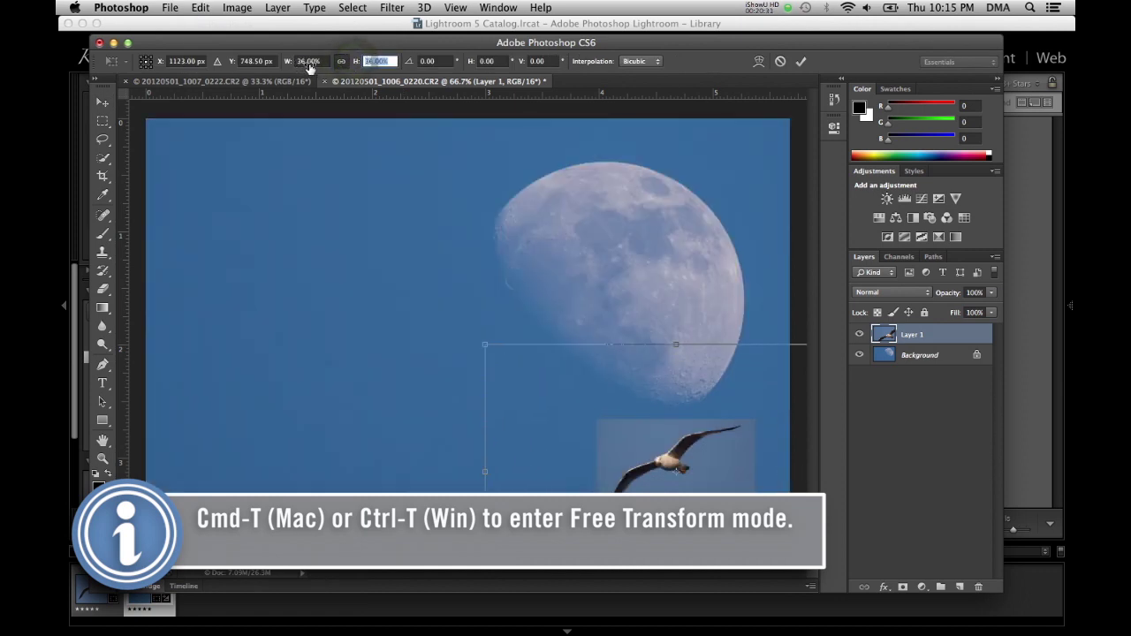
{"action": "type", "text": "36"}
{"action": "key", "text": "Return"}
Drag the scaled gull to the lower left beside the moon and commit the transform.
{"action": "left_click_drag", "start_coordinate": [661, 407], "coordinate": [310, 323]}
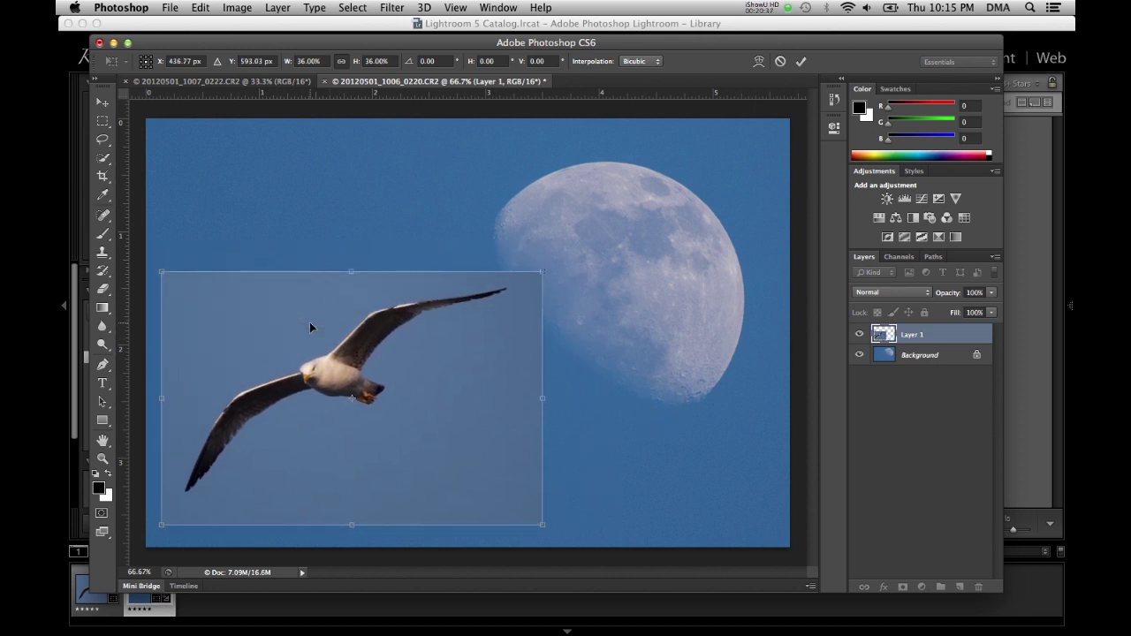
{"action": "left_click_drag", "start_coordinate": [301, 315], "coordinate": [313, 330]}
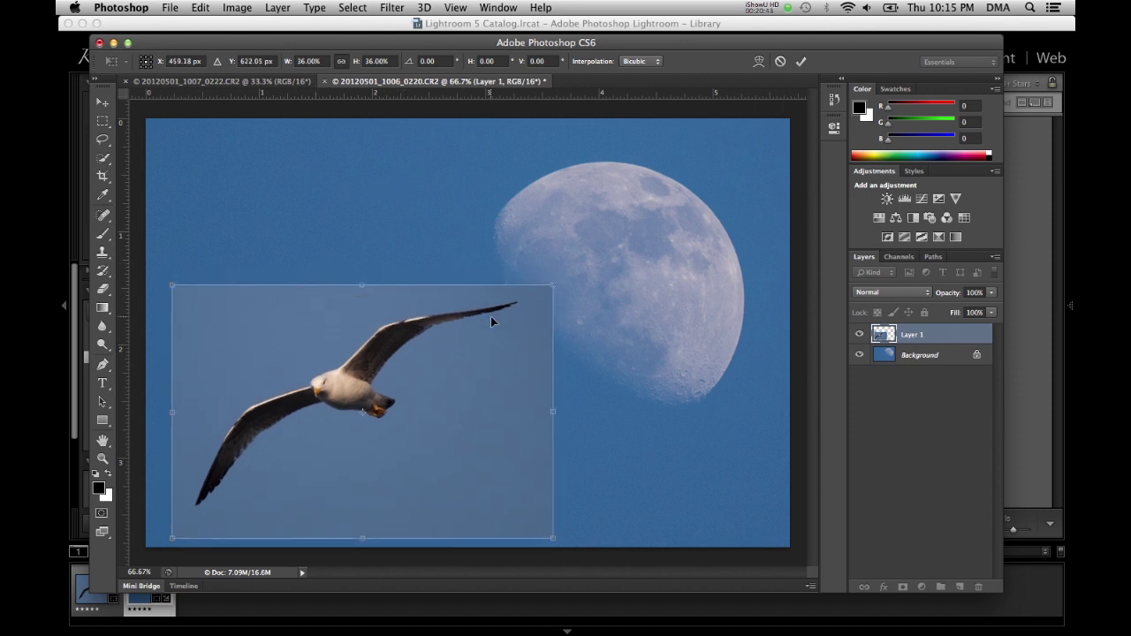
{"action": "left_click_drag", "start_coordinate": [440, 292], "coordinate": [431, 295]}
{"action": "key", "text": "Return"}
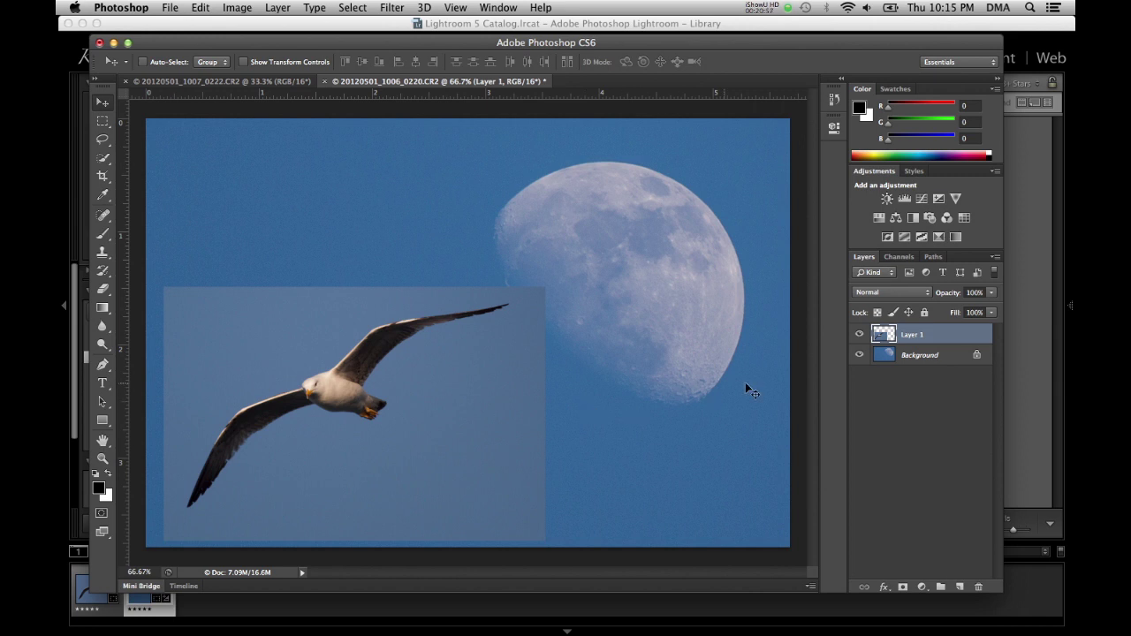
{"action": "left_click", "coordinate": [103, 289]}
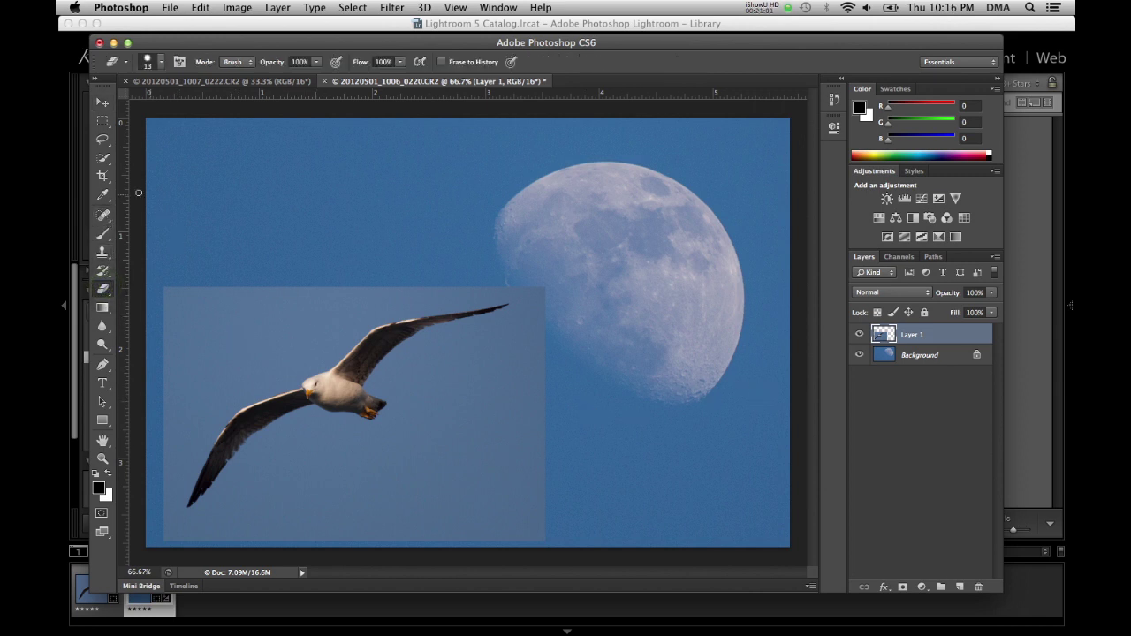
Select the pale sky around the gull with the Magic Wand at tolerance 7.
{"action": "left_click", "coordinate": [103, 160]}
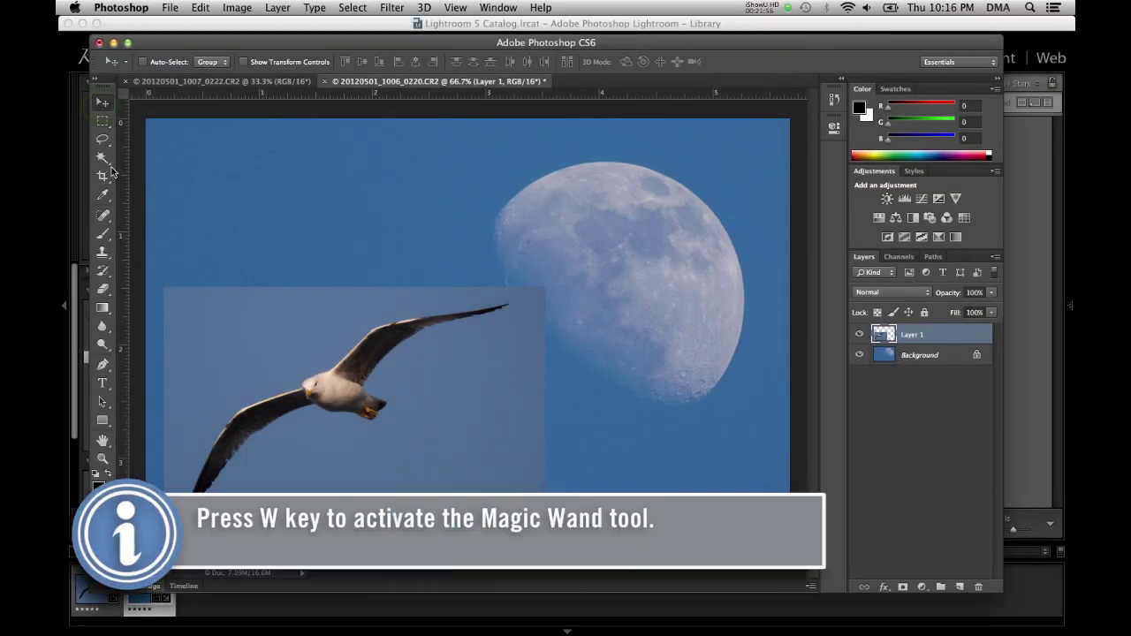
{"action": "key", "text": "w"}
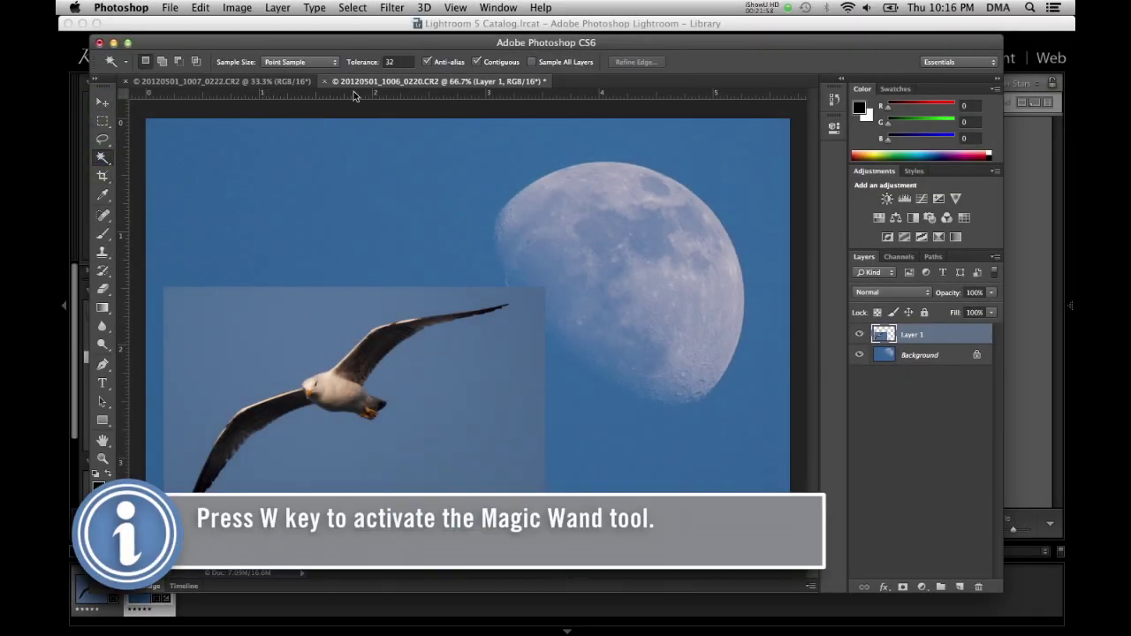
{"action": "left_click", "coordinate": [360, 63]}
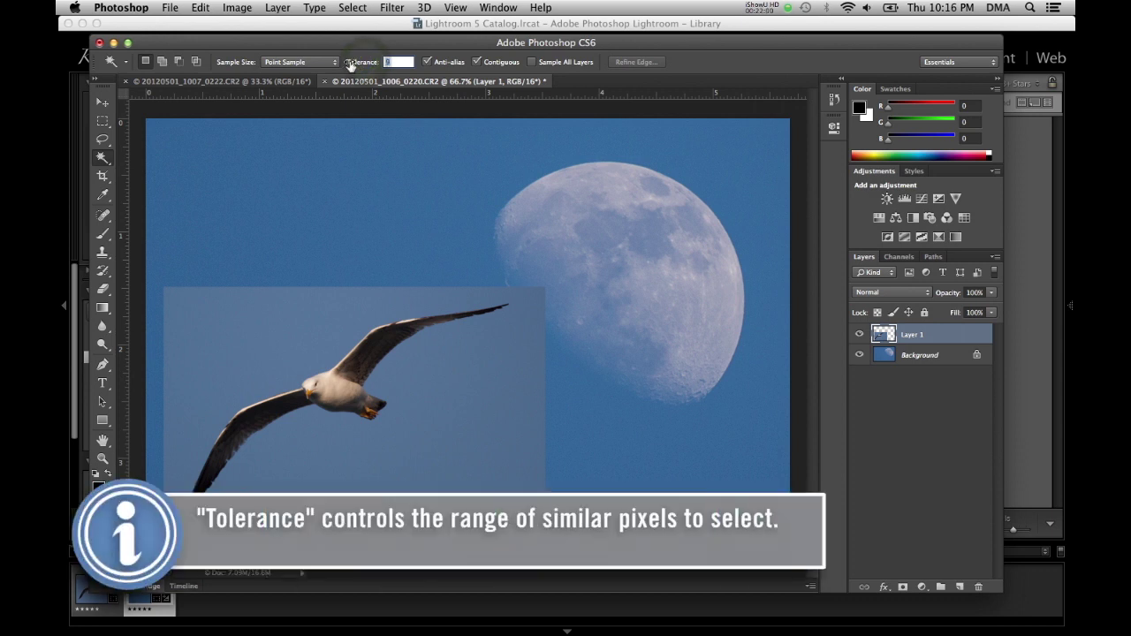
{"action": "type", "text": "7"}
{"action": "key", "text": "Return"}
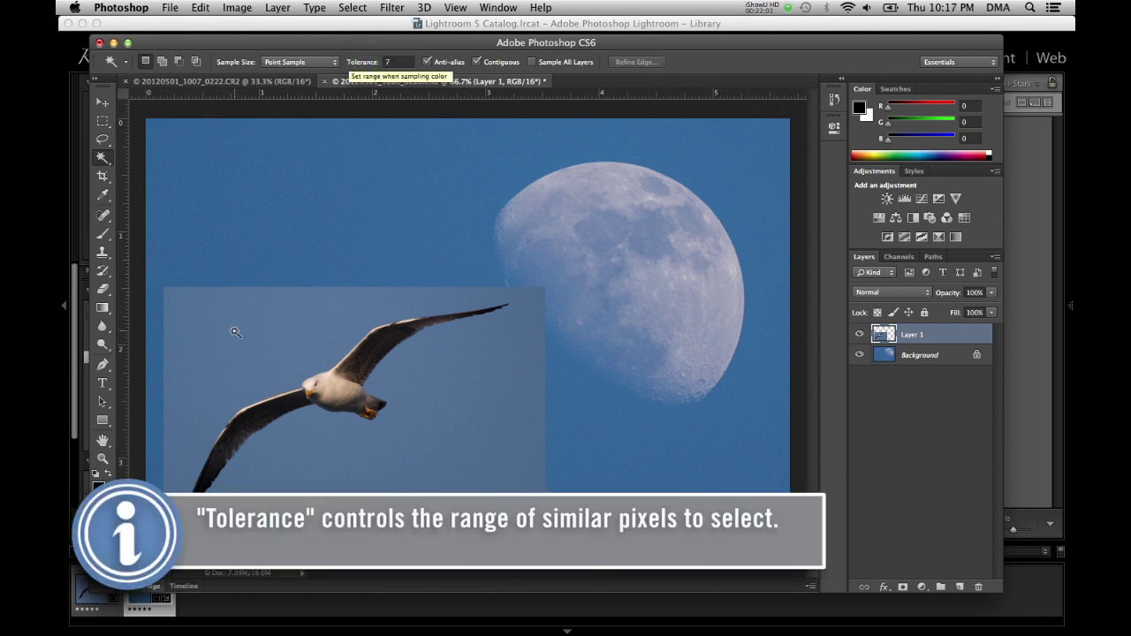
{"action": "left_click", "coordinate": [235, 334]}
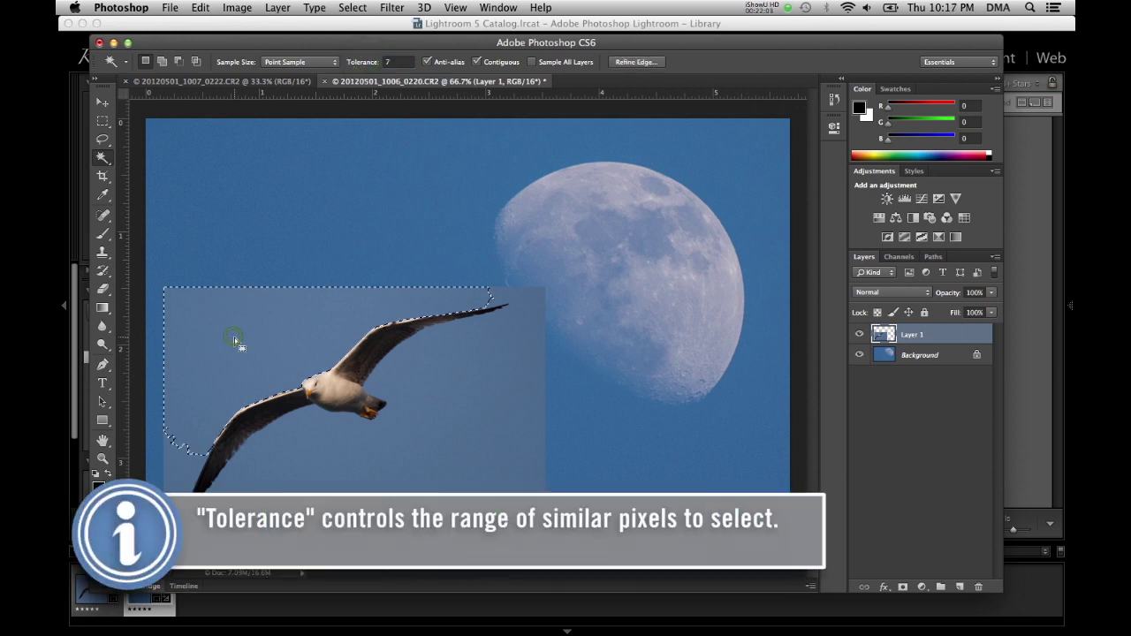
{"action": "left_click", "coordinate": [468, 440], "text": "shift"}
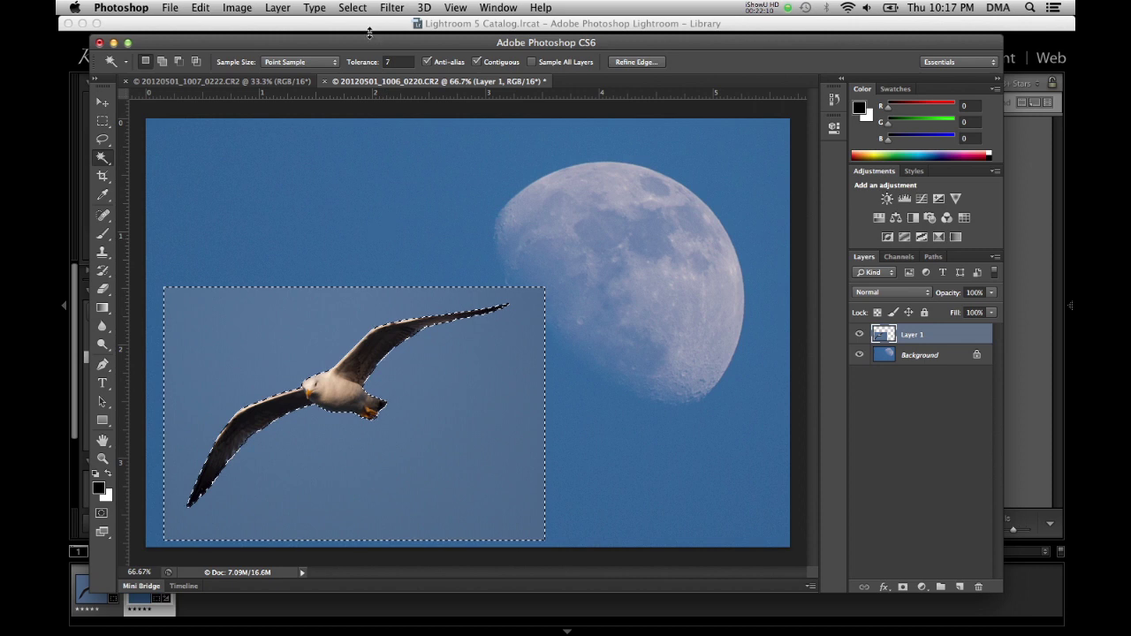
Invert the selection and add a layer mask to Layer 1 so only the gull shows.
{"action": "left_click", "coordinate": [352, 7]}
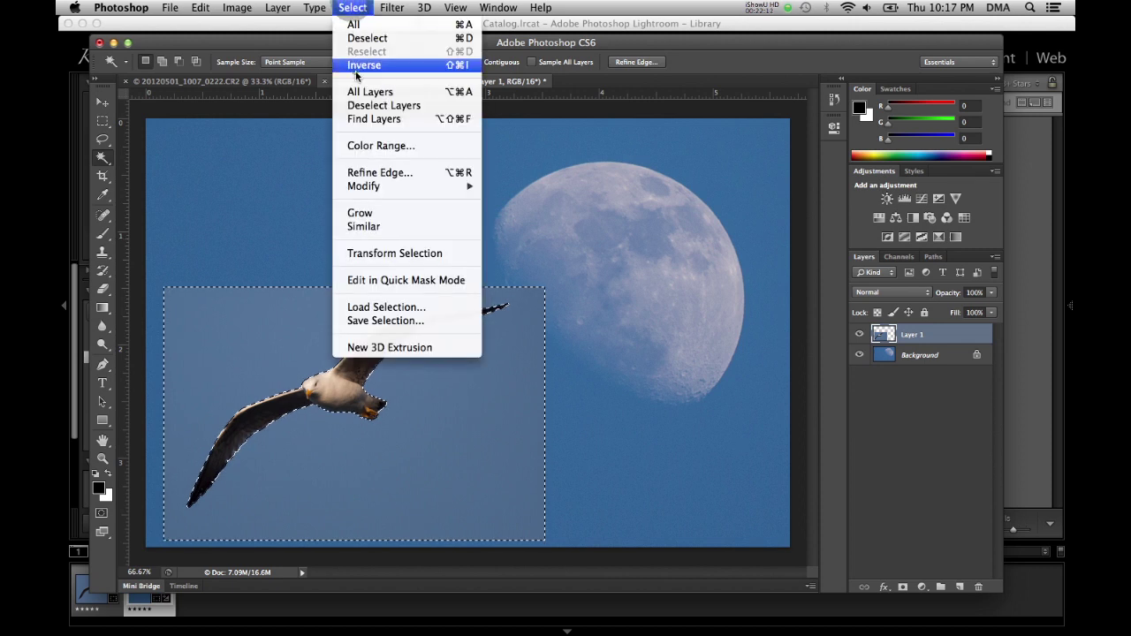
{"action": "left_click", "coordinate": [356, 65]}
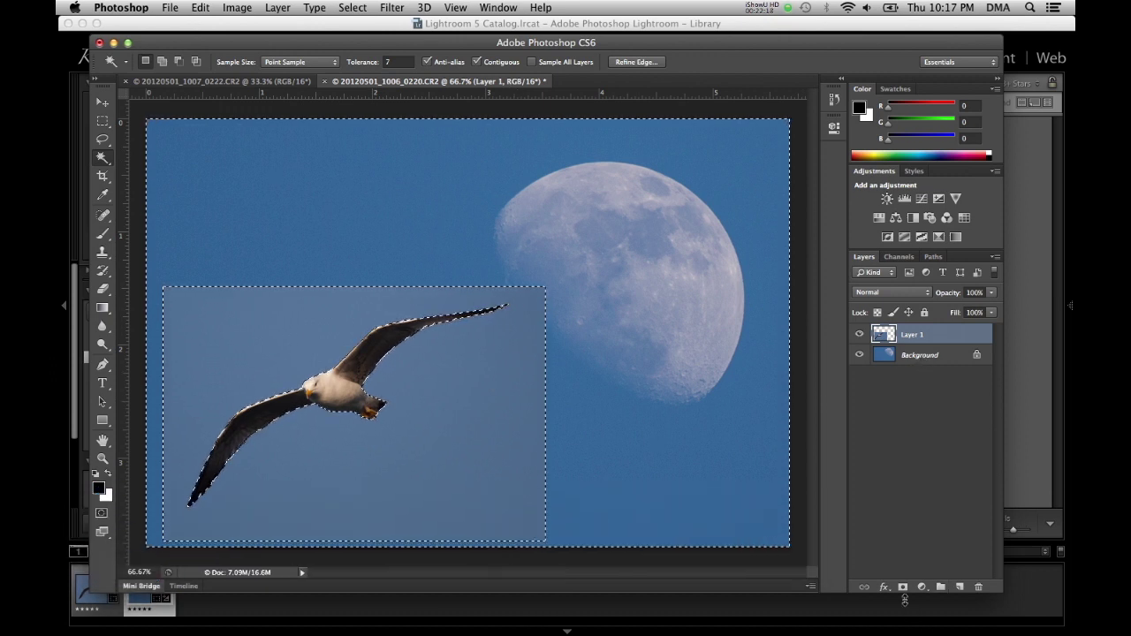
{"action": "left_click", "coordinate": [902, 587]}
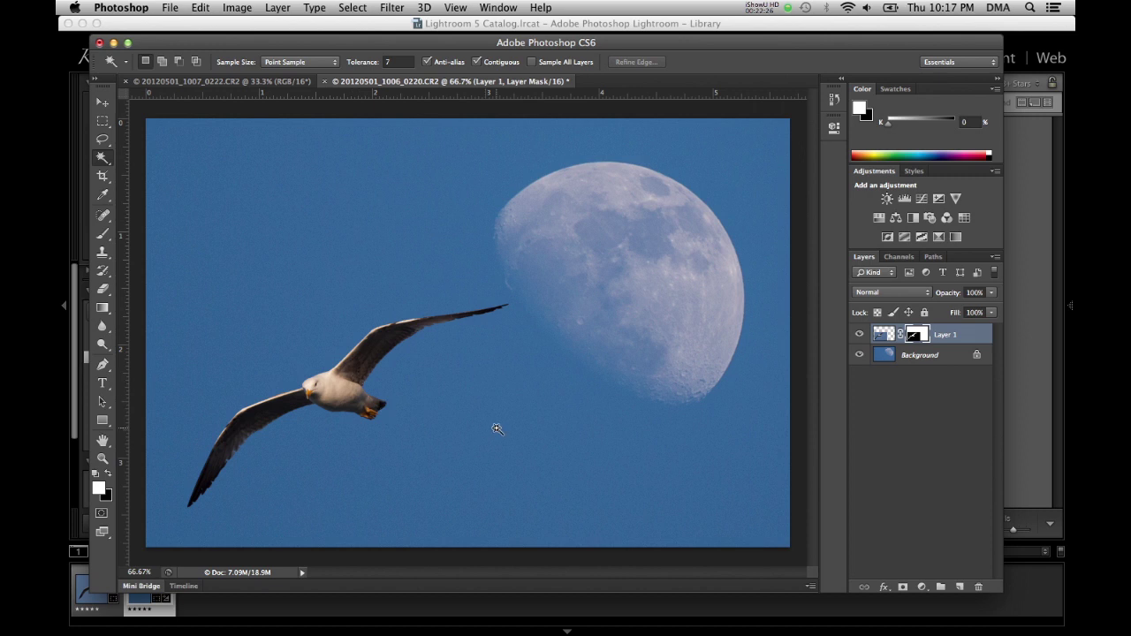
{"action": "left_click", "coordinate": [105, 105]}
Move the gull within the sky and enlarge it slightly with Transform > Scale.
{"action": "left_click_drag", "start_coordinate": [355, 402], "coordinate": [326, 395]}
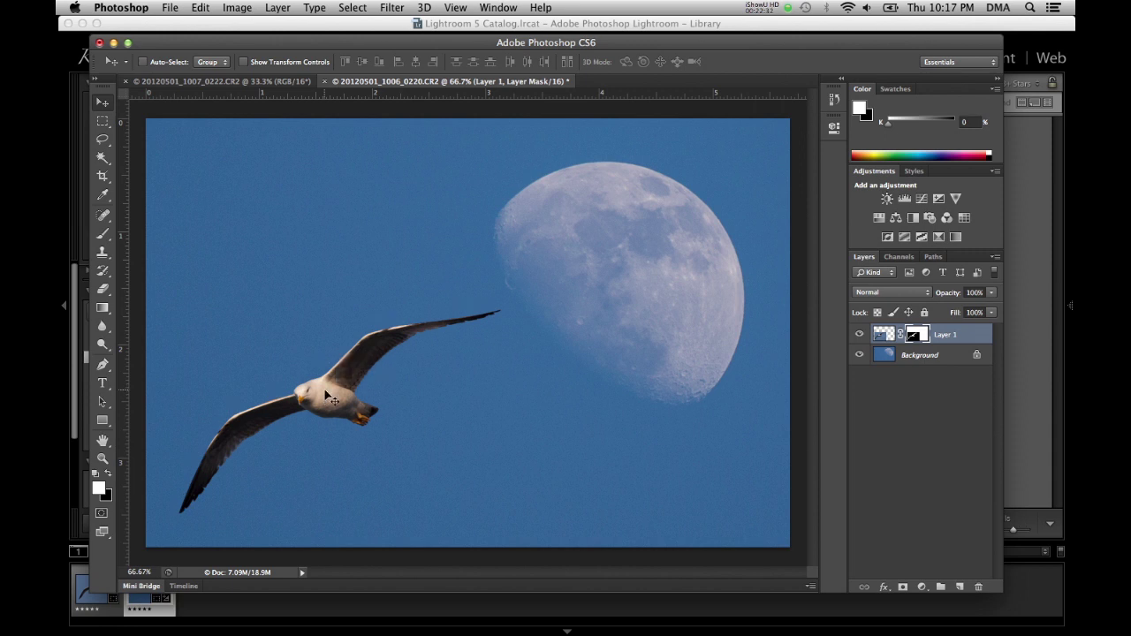
{"action": "left_click", "coordinate": [195, 8]}
{"action": "mouse_move", "coordinate": [268, 323]}
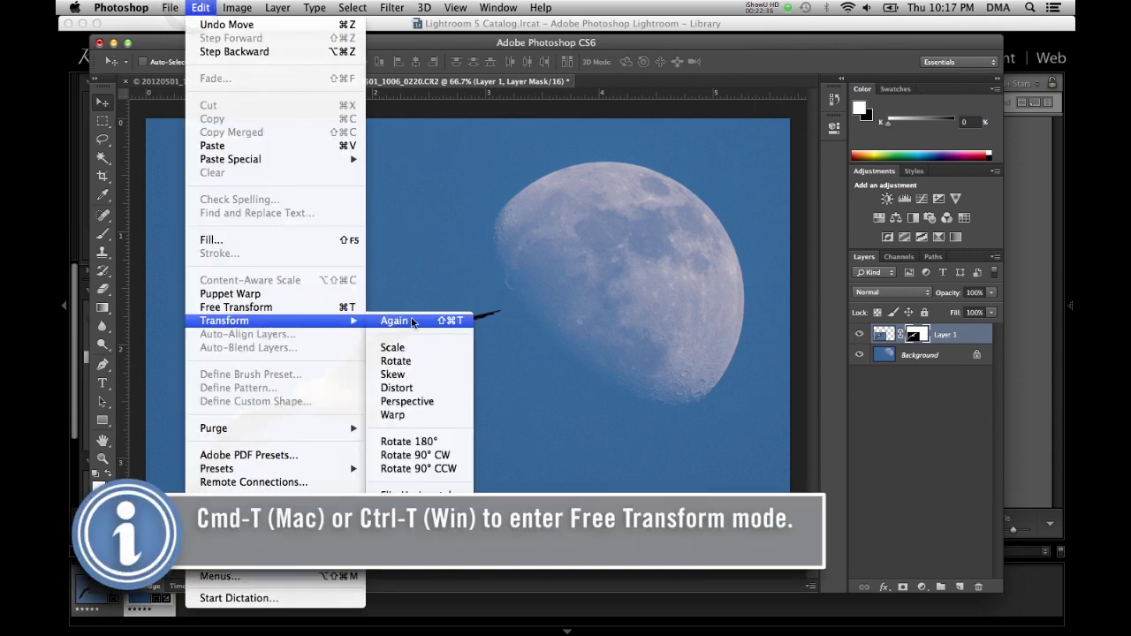
{"action": "left_click", "coordinate": [391, 348]}
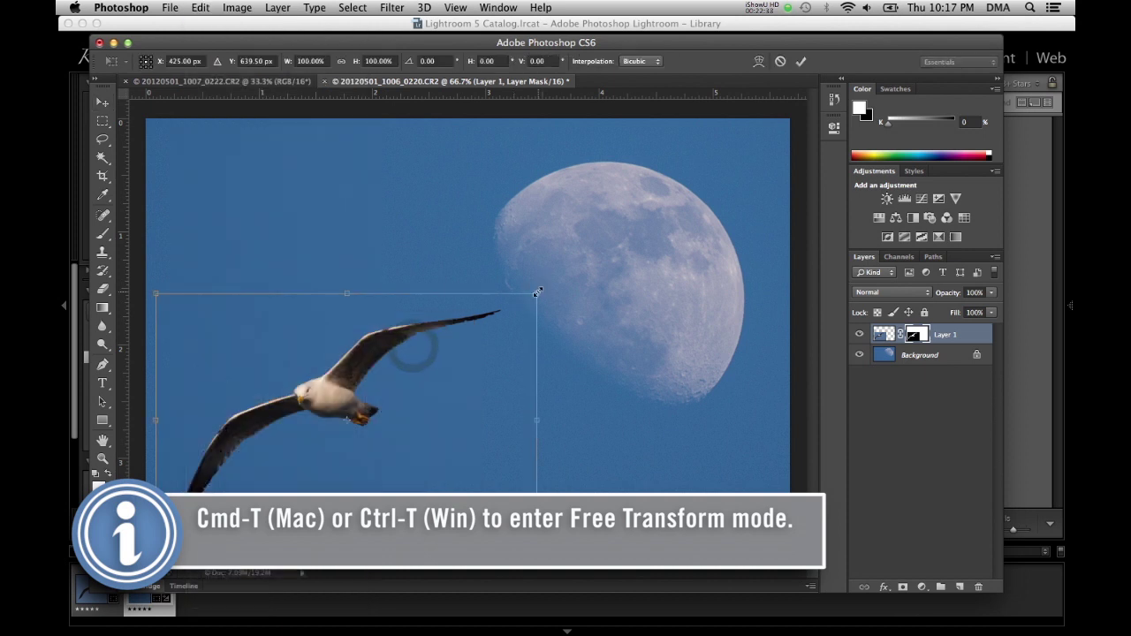
{"action": "left_click_drag", "start_coordinate": [537, 292], "coordinate": [570, 275]}
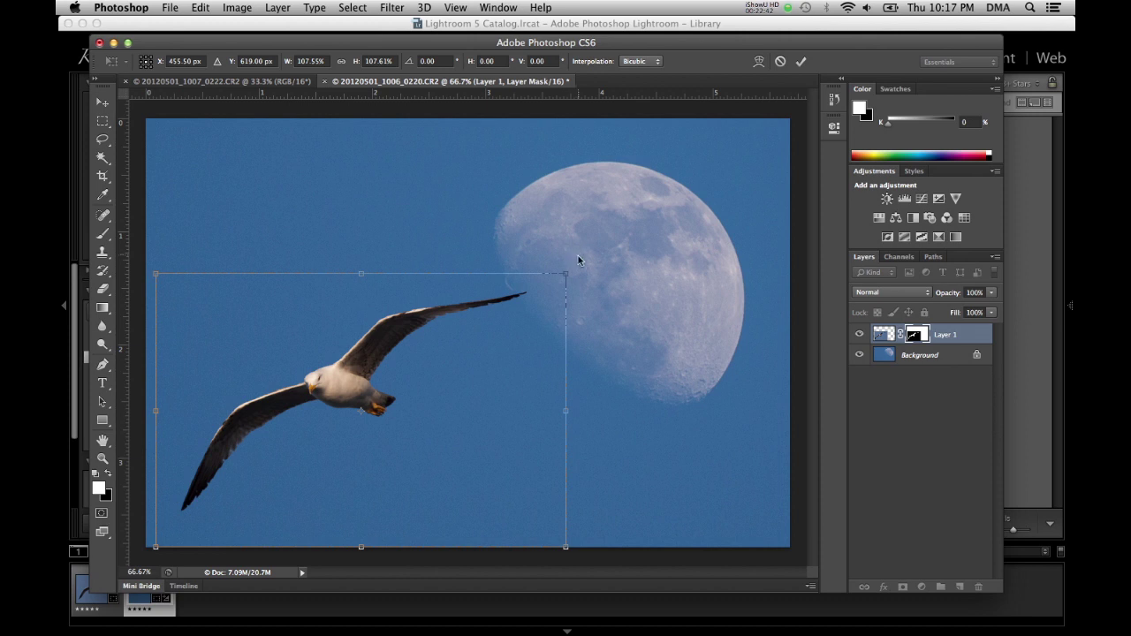
Rotate the gull about 5 degrees so its wingtip touches the moon, and commit.
{"action": "left_click", "coordinate": [214, 6]}
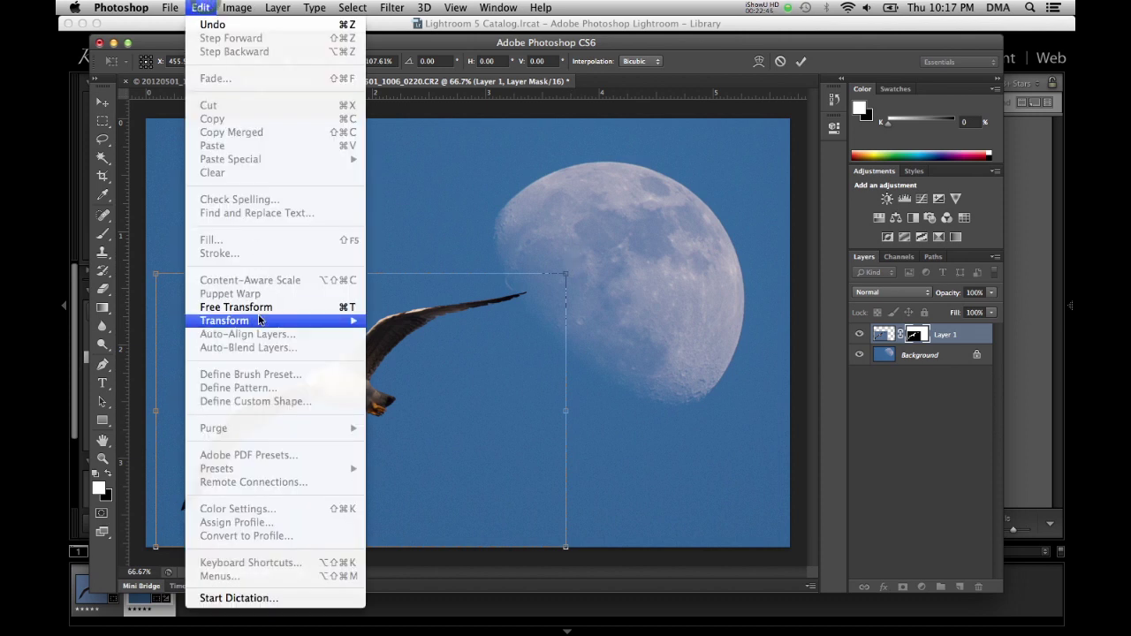
{"action": "mouse_move", "coordinate": [331, 322]}
{"action": "left_click", "coordinate": [395, 360]}
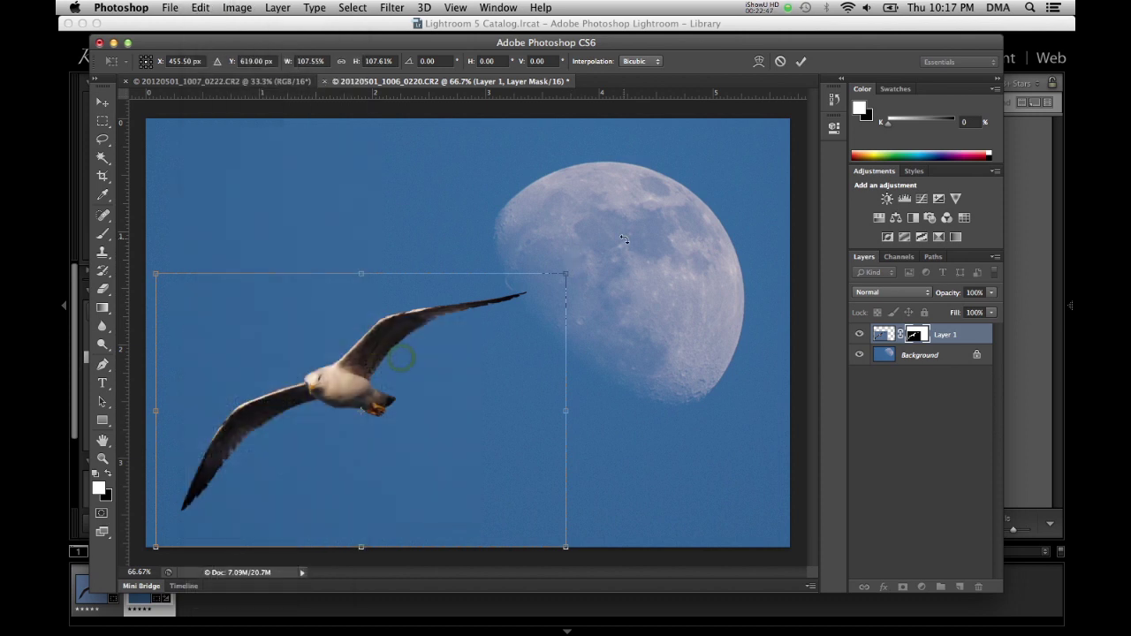
{"action": "left_click_drag", "start_coordinate": [624, 239], "coordinate": [635, 264]}
{"action": "key", "text": "Return"}
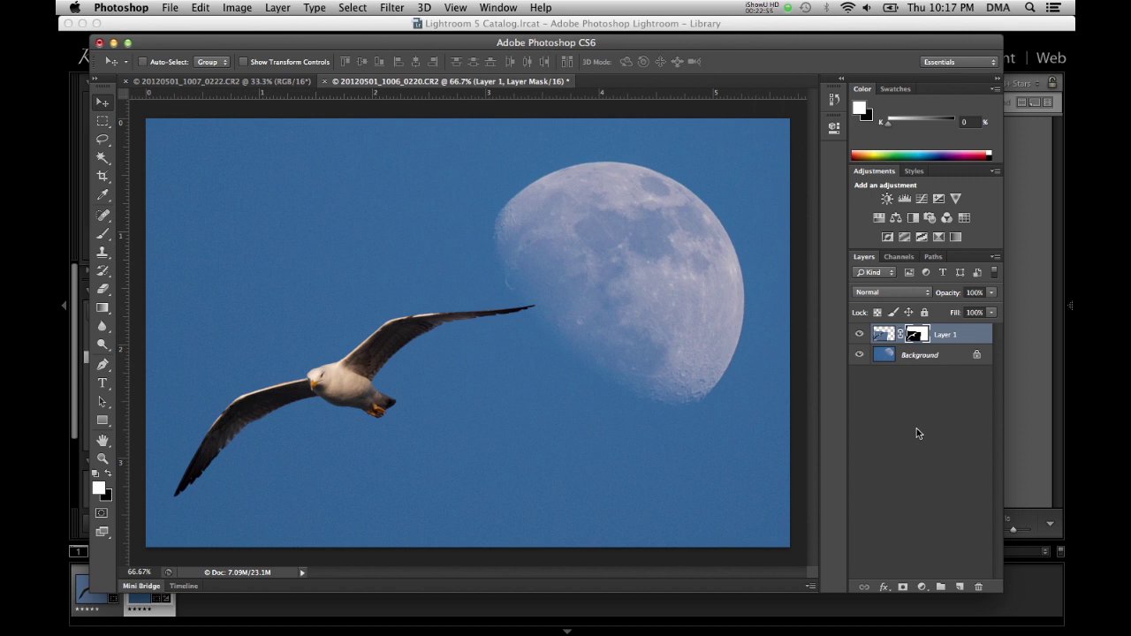
Save the composite as 20120501_1006_0220-Edit-2.tif and close it.
{"action": "left_click", "coordinate": [171, 7]}
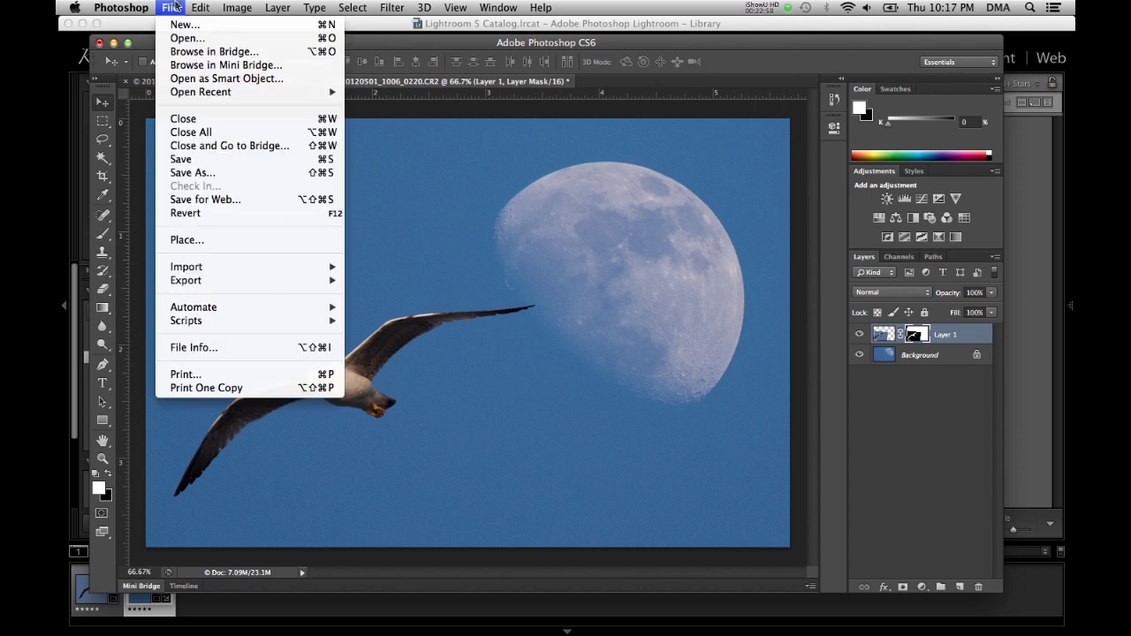
{"action": "left_click", "coordinate": [179, 157]}
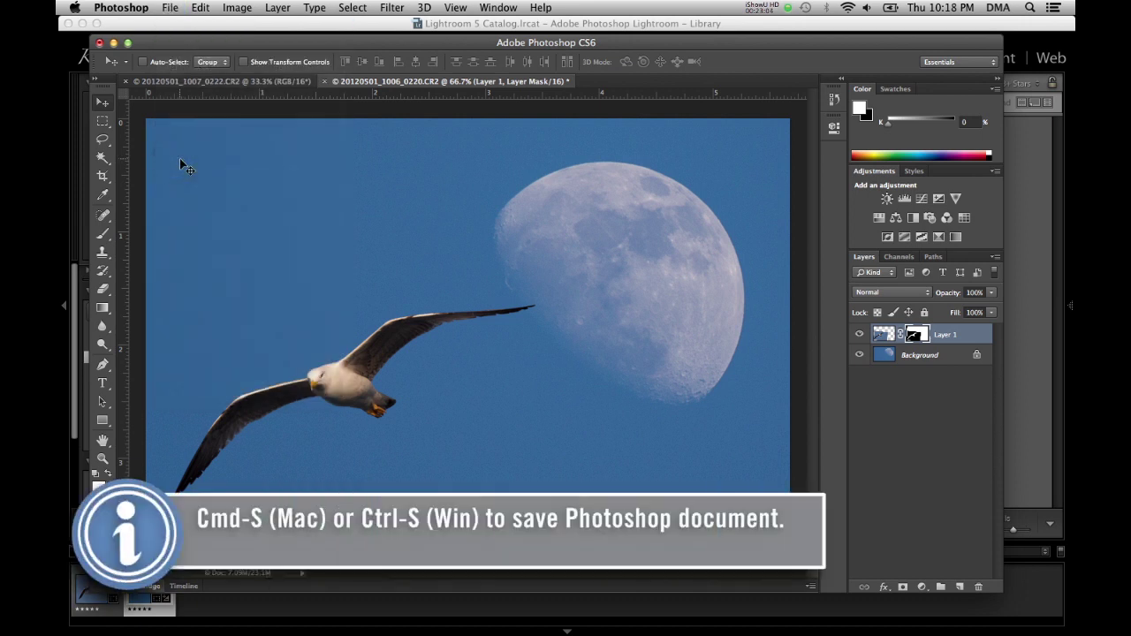
{"action": "left_click", "coordinate": [170, 7]}
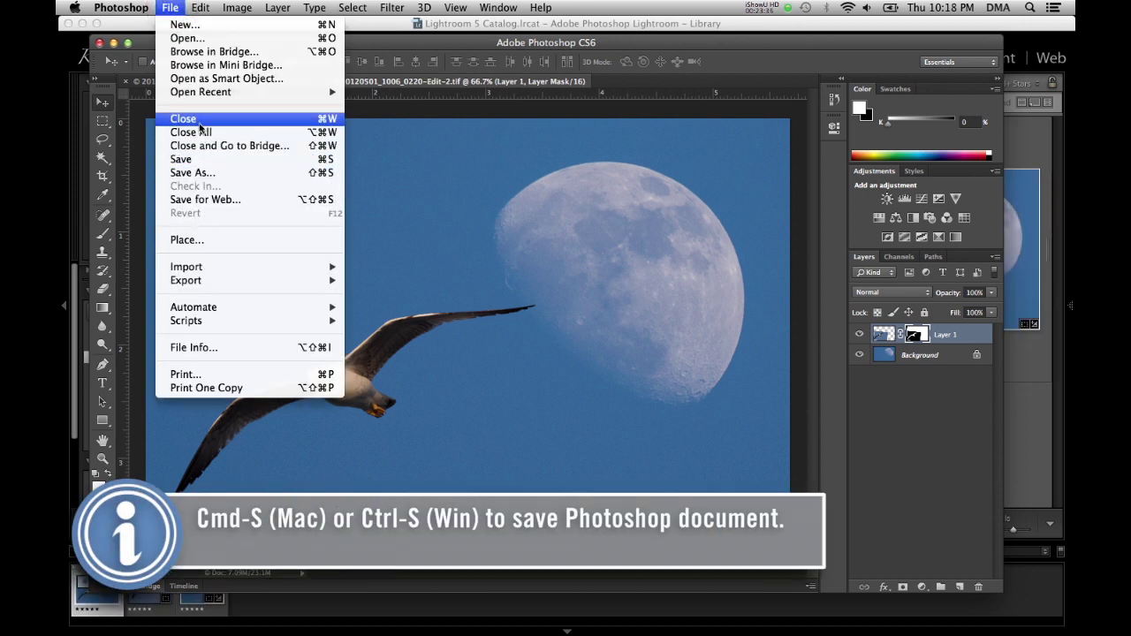
{"action": "left_click", "coordinate": [196, 120]}
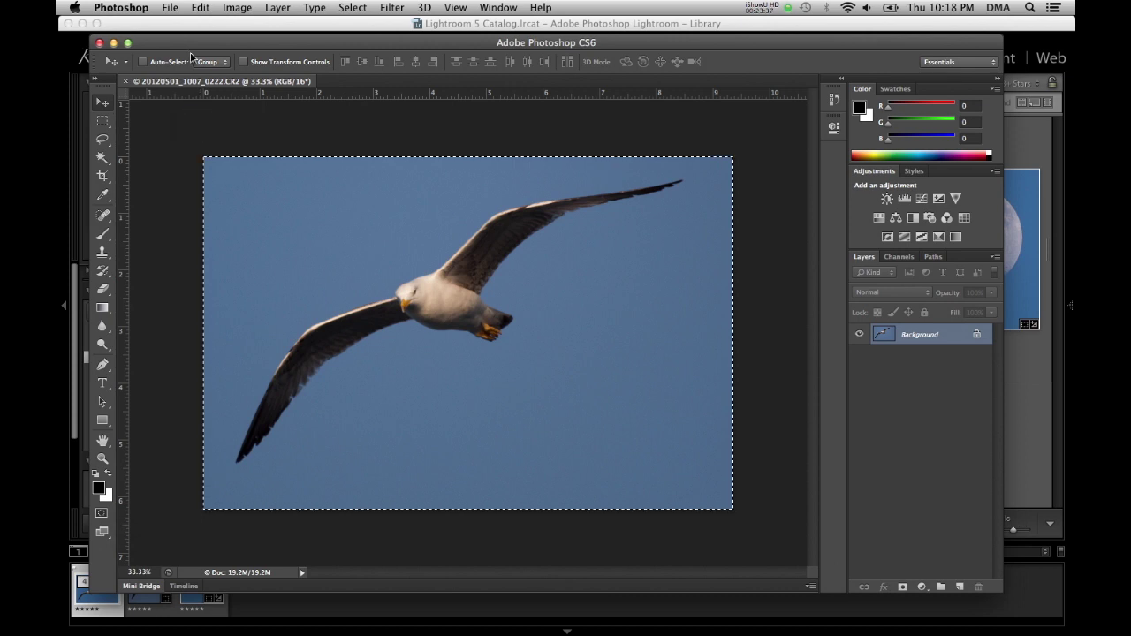
Close the original seagull photo without saving its changes.
{"action": "left_click", "coordinate": [169, 7]}
{"action": "left_click", "coordinate": [188, 118]}
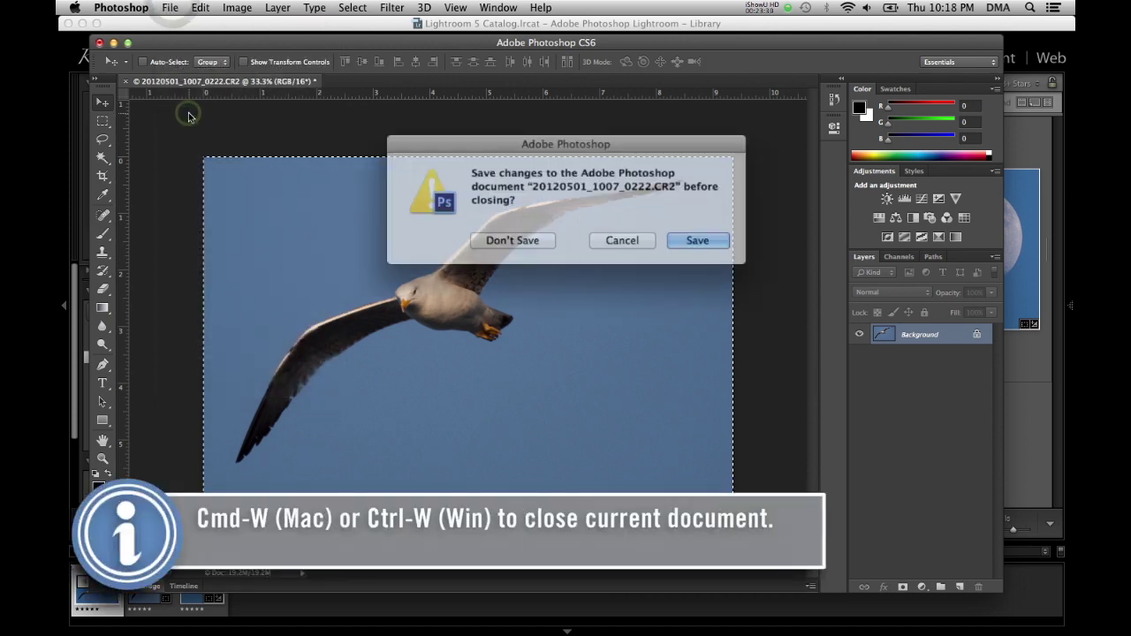
{"action": "left_click", "coordinate": [519, 237]}
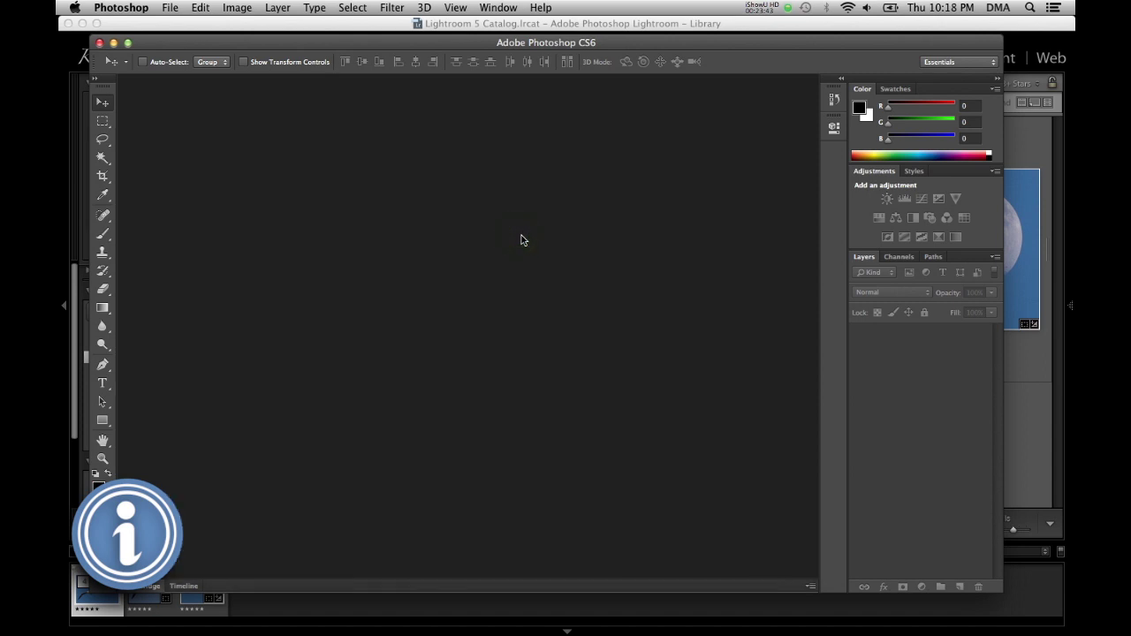
{"action": "key", "text": "super+Tab"}
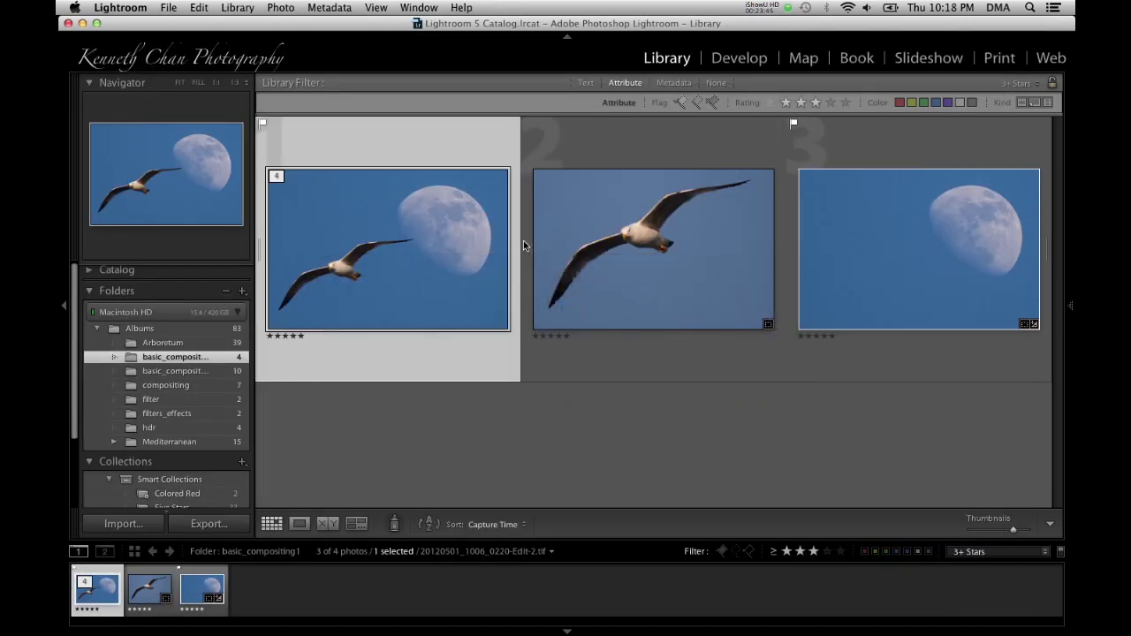
Clear the grid selection and select the new seagull-and-moon composite thumbnail.
{"action": "left_click", "coordinate": [623, 468]}
{"action": "left_click", "coordinate": [387, 274]}
Open the basic_compositing2 folder and step through its porch photos in the large view.
{"action": "left_click", "coordinate": [201, 372]}
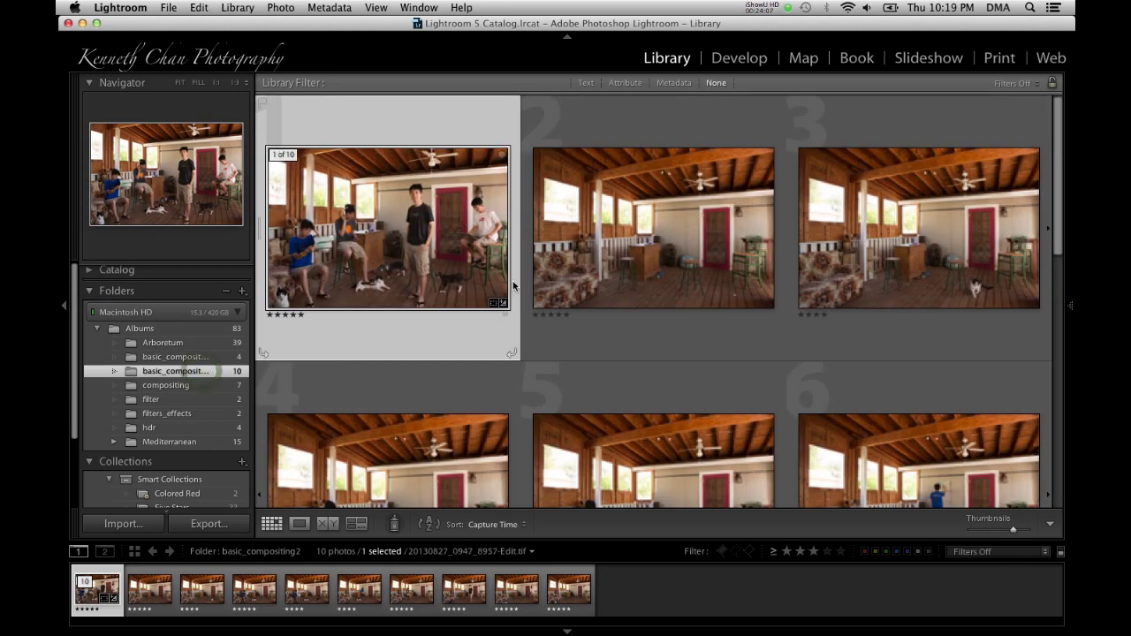
{"action": "double_click", "coordinate": [443, 263]}
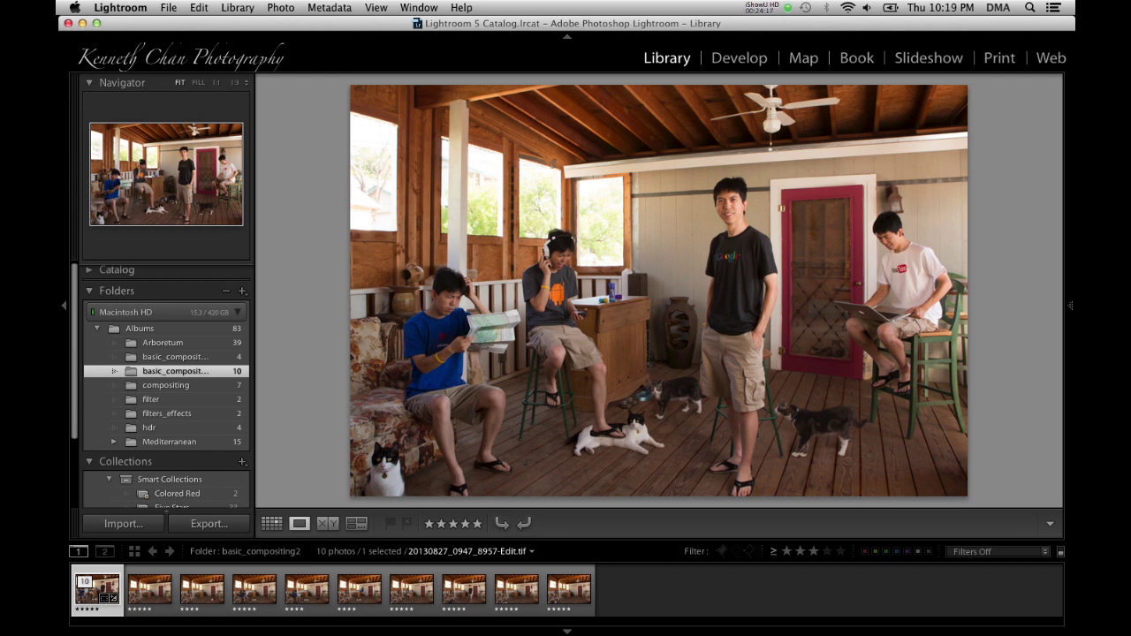
{"action": "key", "text": "Right"}
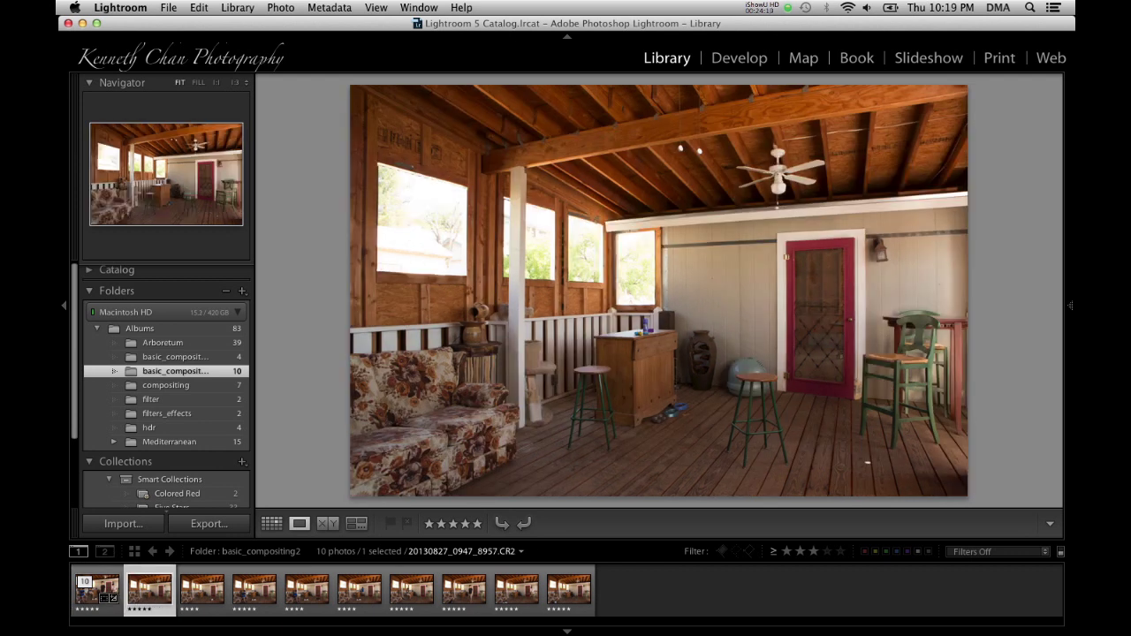
{"action": "key", "text": "Right"}
{"action": "key", "text": "Right"}
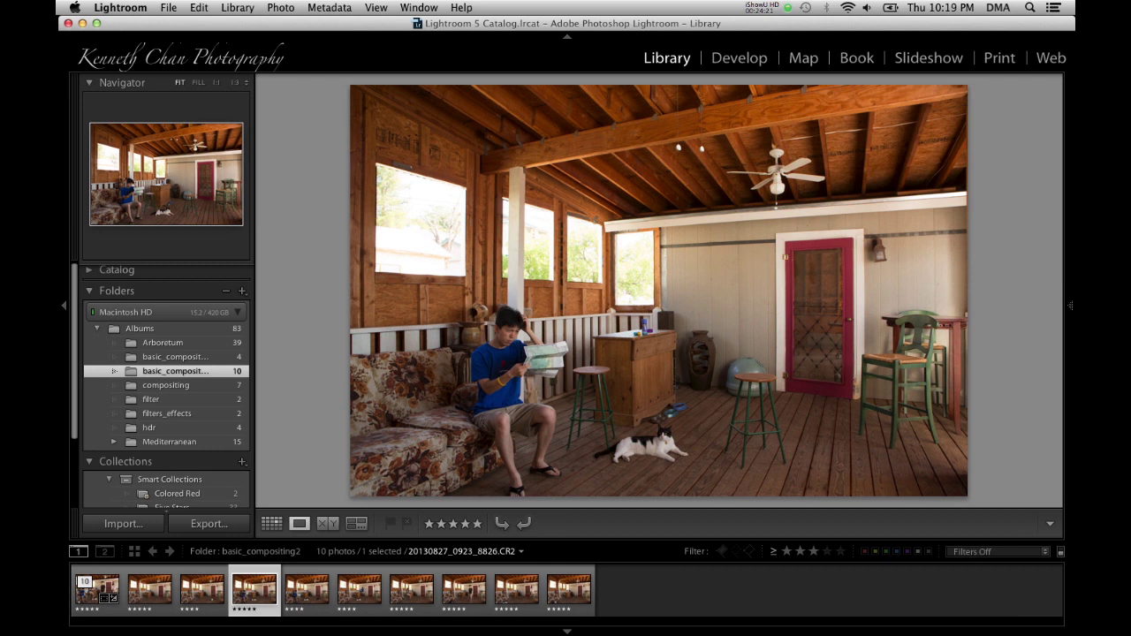
{"action": "key", "text": "Right"}
{"action": "key", "text": "Right"}
{"action": "key", "text": "Right"}
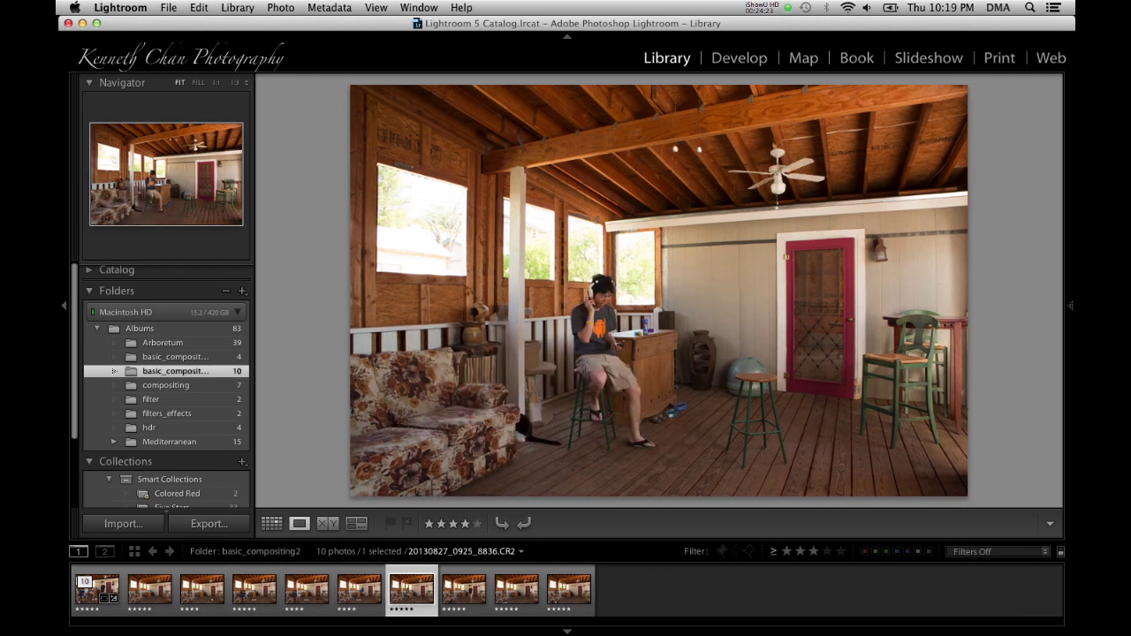
{"action": "key", "text": "Right"}
{"action": "key", "text": "Right"}
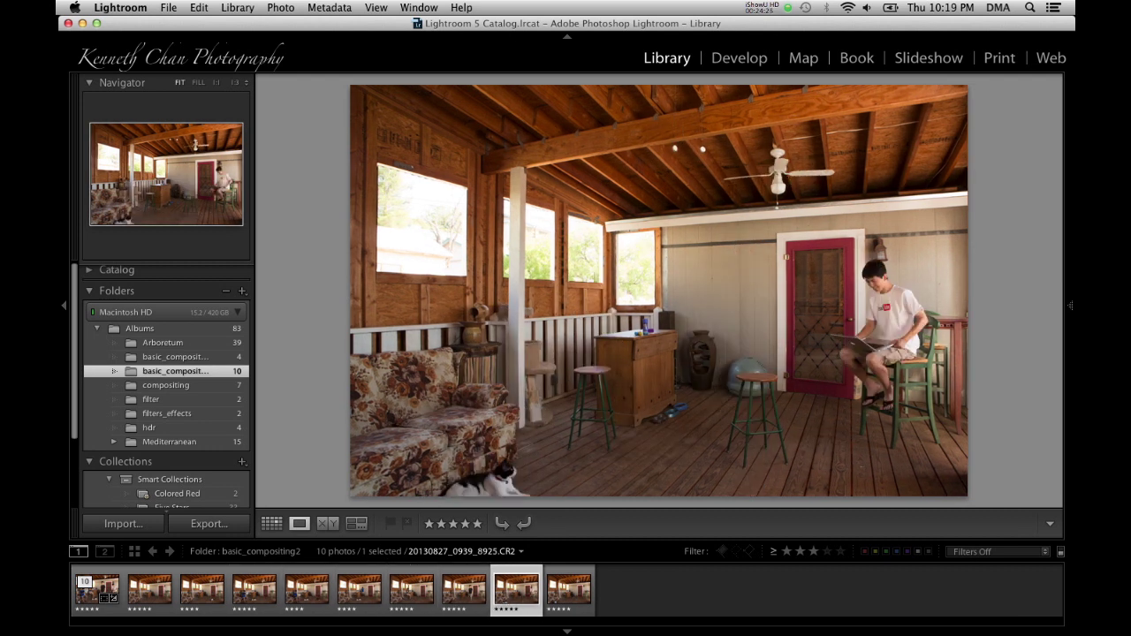
{"action": "key", "text": "Left"}
{"action": "key", "text": "Left"}
{"action": "key", "text": "Left"}
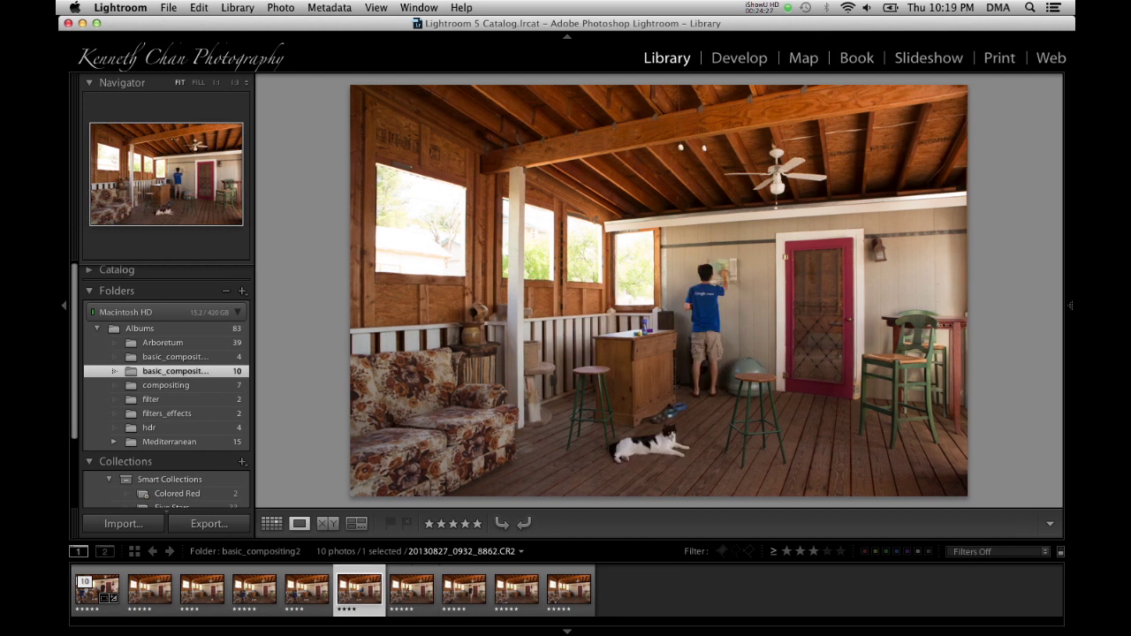
{"action": "key", "text": "Right"}
{"action": "key", "text": "Left"}
{"action": "key", "text": "Right"}
{"action": "key", "text": "Left"}
{"action": "key", "text": "Left"}
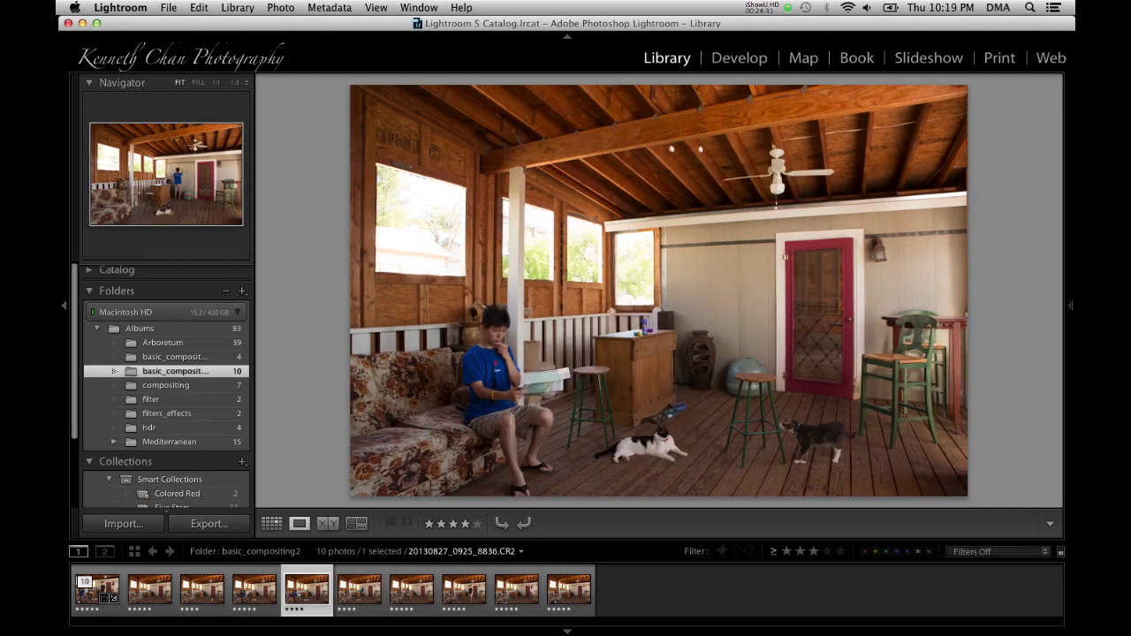
{"action": "key", "text": "Right"}
{"action": "key", "text": "Right"}
{"action": "key", "text": "Right"}
{"action": "key", "text": "Right"}
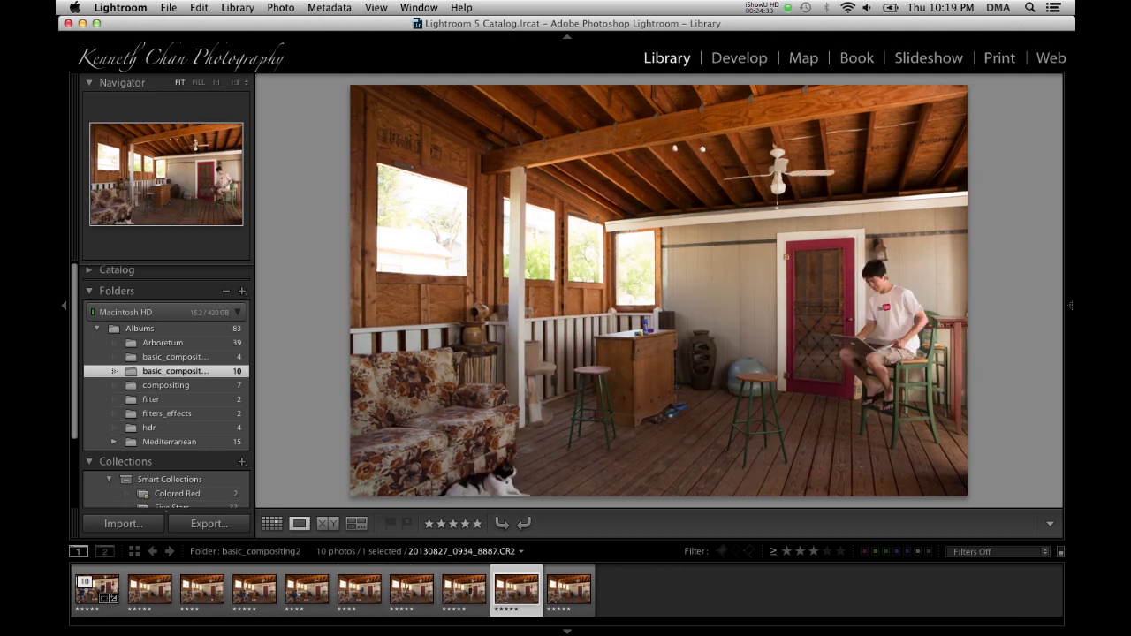
{"action": "key", "text": "Right"}
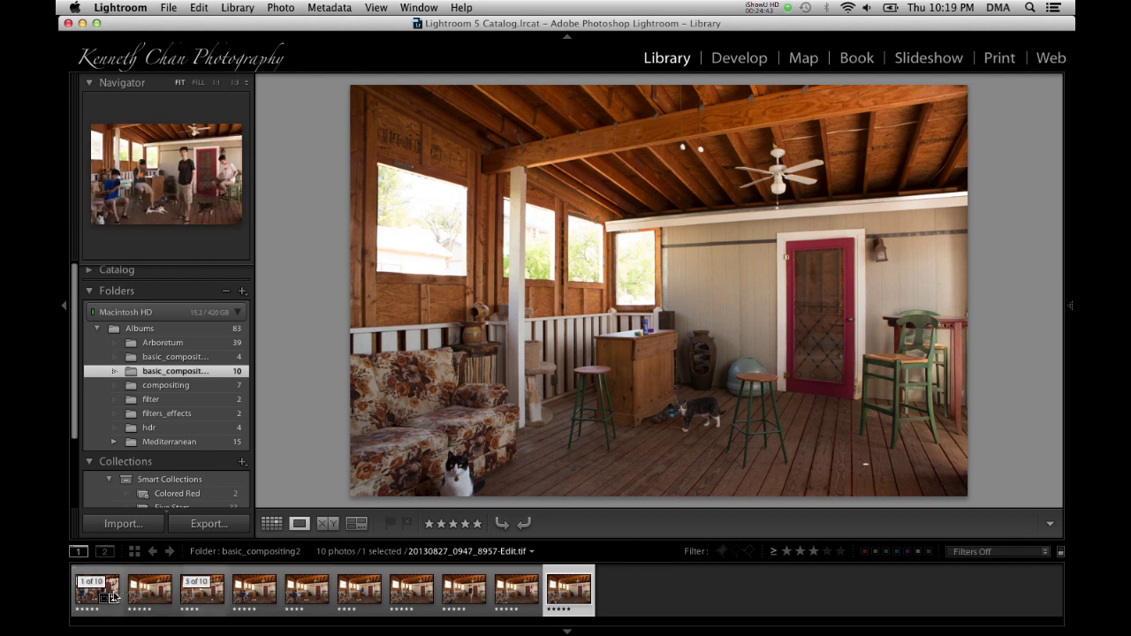
Review the empty porch, cat and sofa source photos, ending on 20130827_0947_8957-Edit.tif.
{"action": "left_click", "coordinate": [155, 601]}
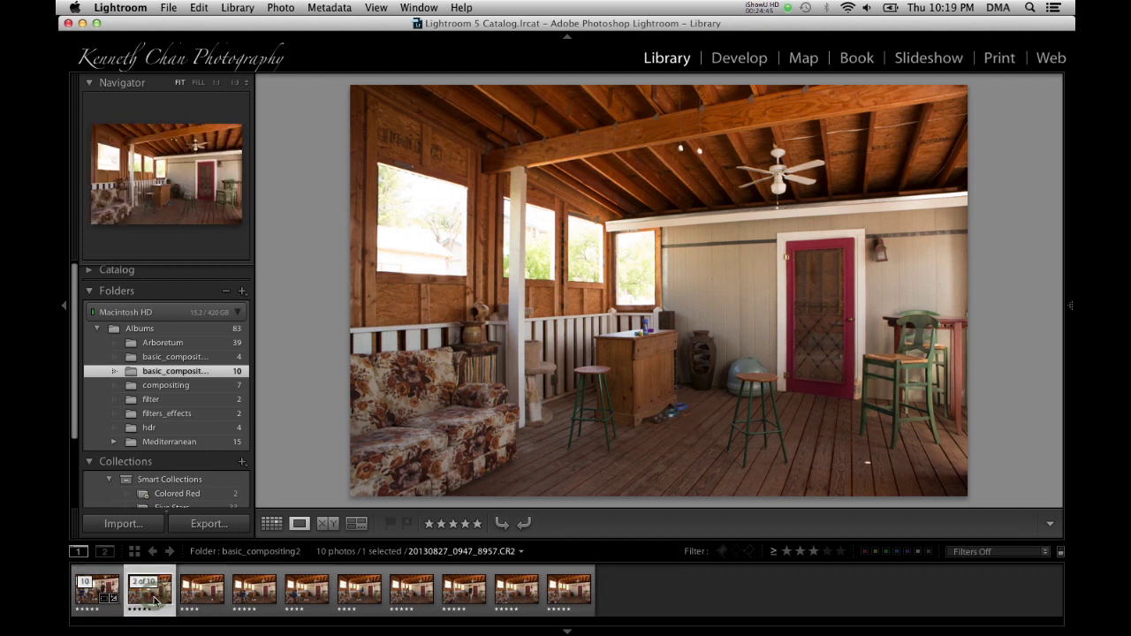
{"action": "key", "text": "Right"}
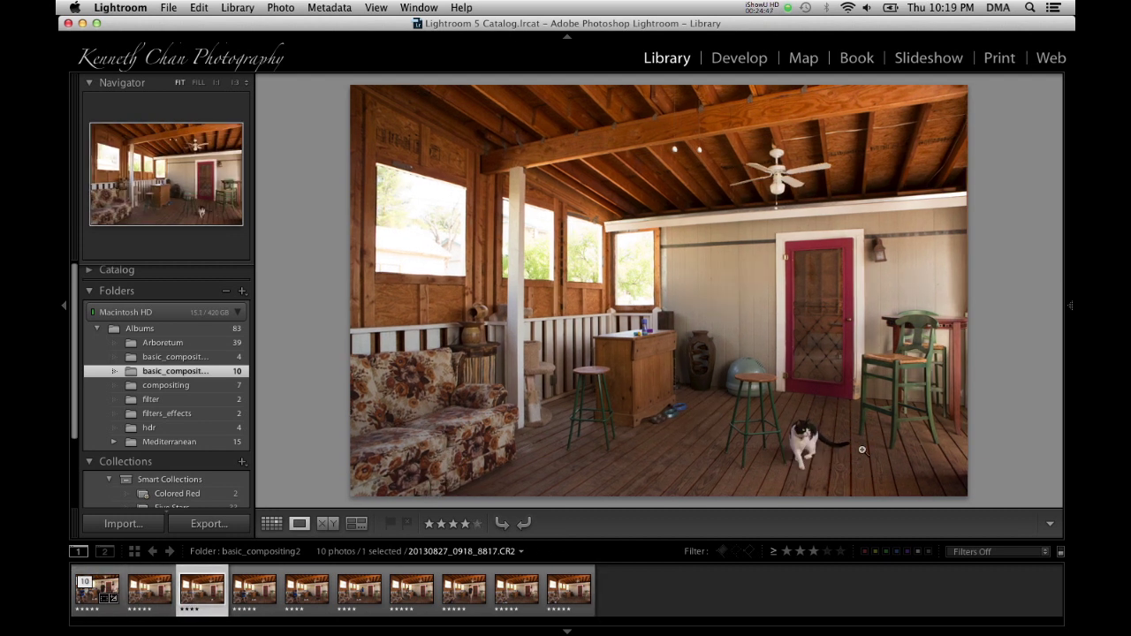
{"action": "key", "text": "Right"}
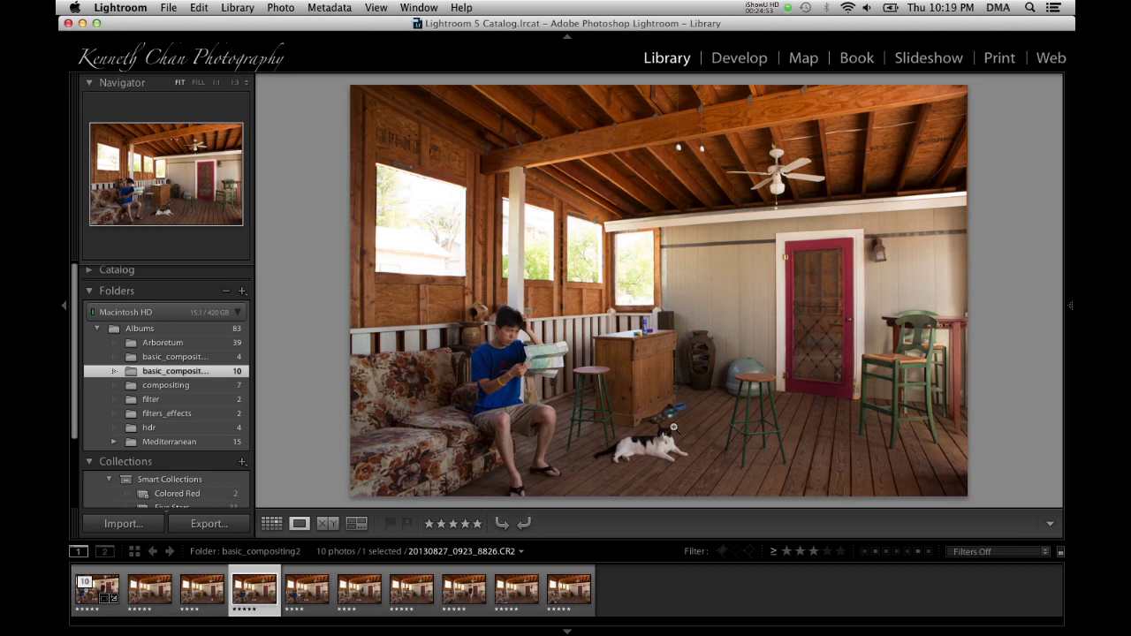
{"action": "key", "text": "Right"}
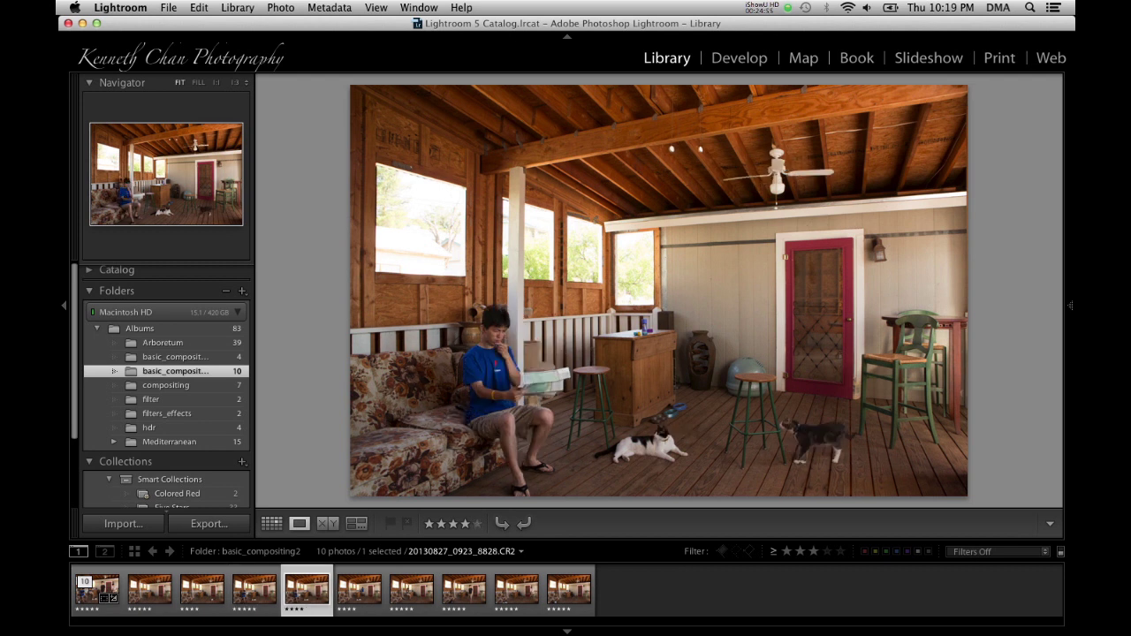
{"action": "left_click", "coordinate": [165, 601]}
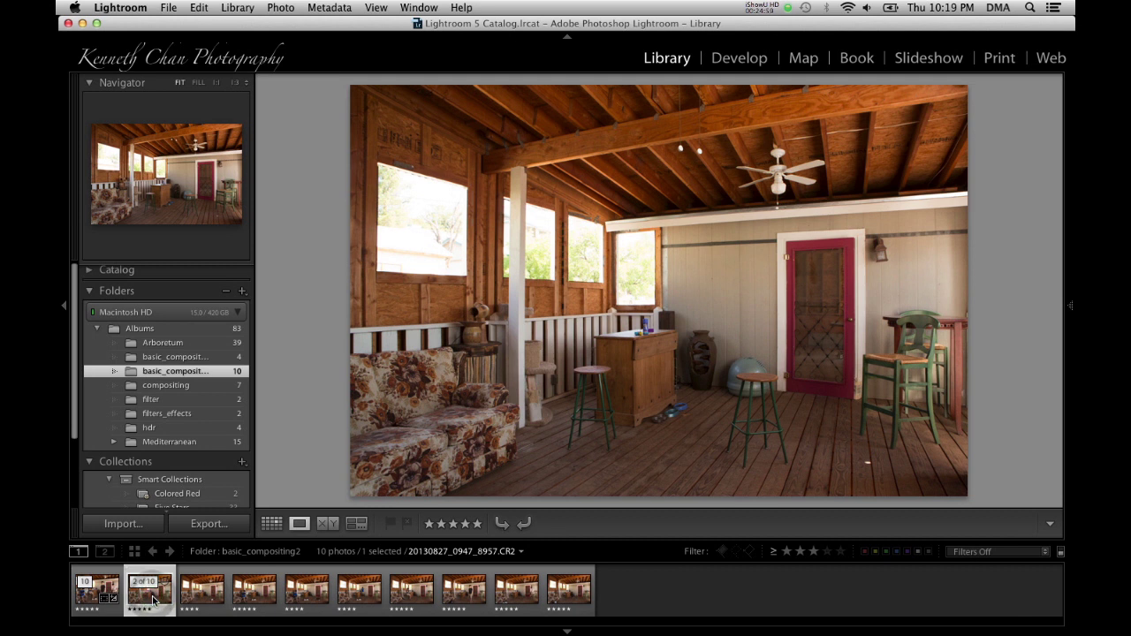
{"action": "key", "text": "Left"}
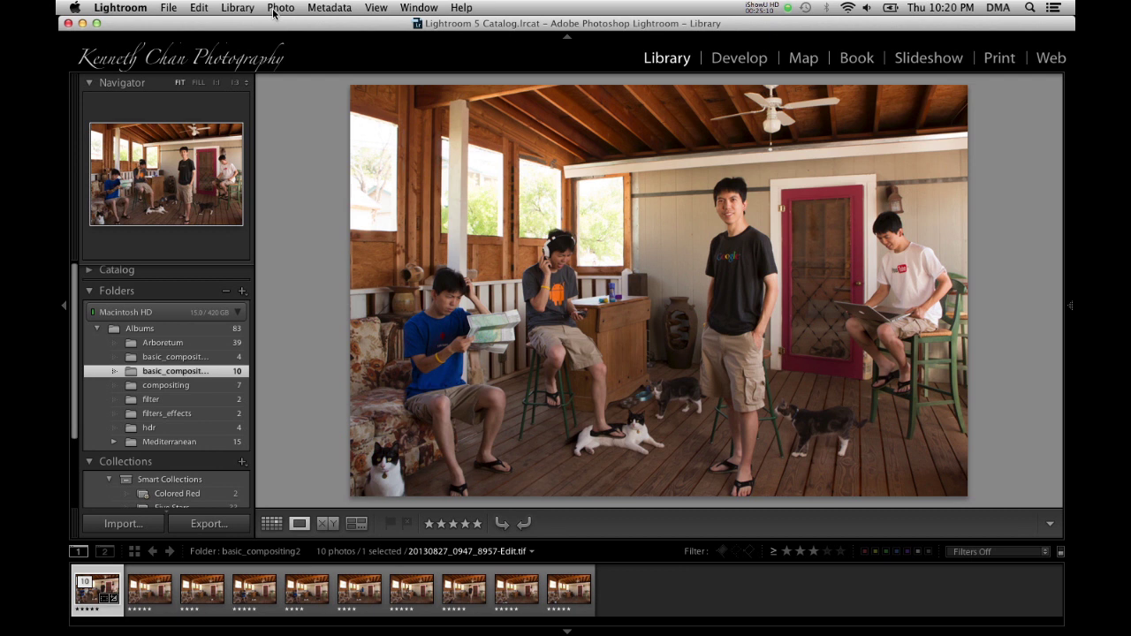
Edit the original porch composite in Photoshop CS6 and hide all layers except Background.
{"action": "left_click", "coordinate": [274, 9]}
{"action": "mouse_move", "coordinate": [424, 109]}
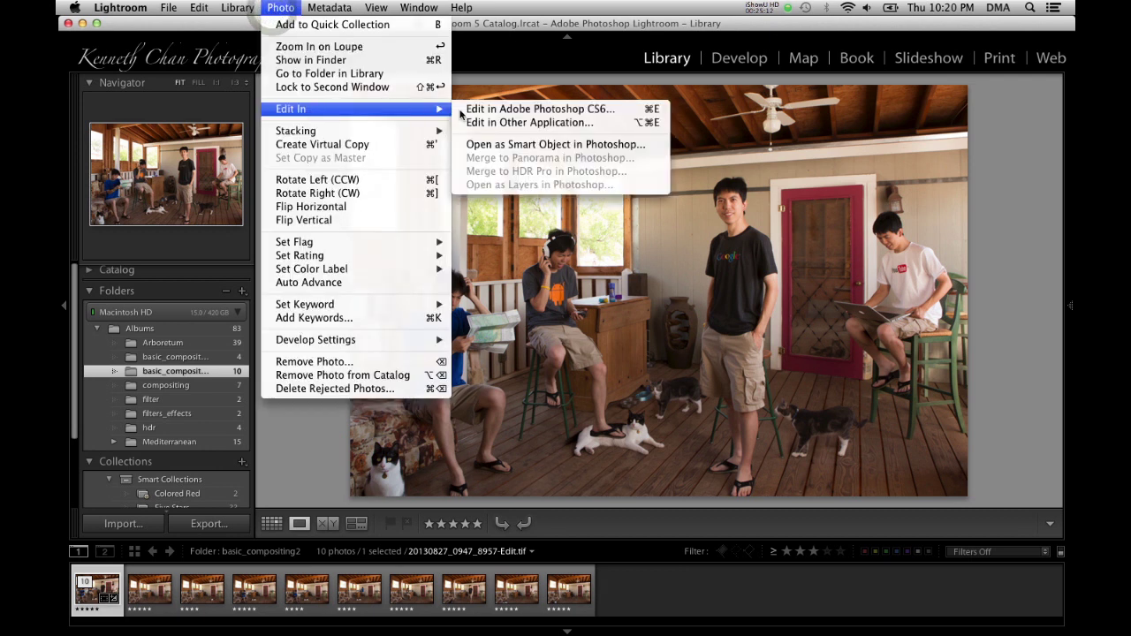
{"action": "left_click", "coordinate": [481, 109]}
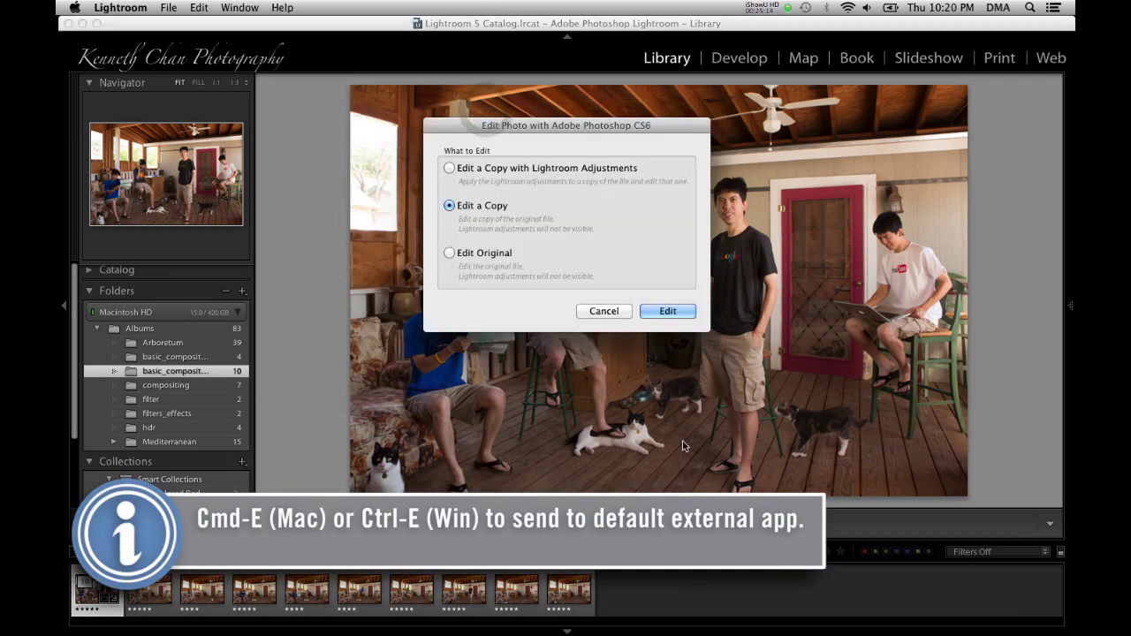
{"action": "left_click", "coordinate": [477, 253]}
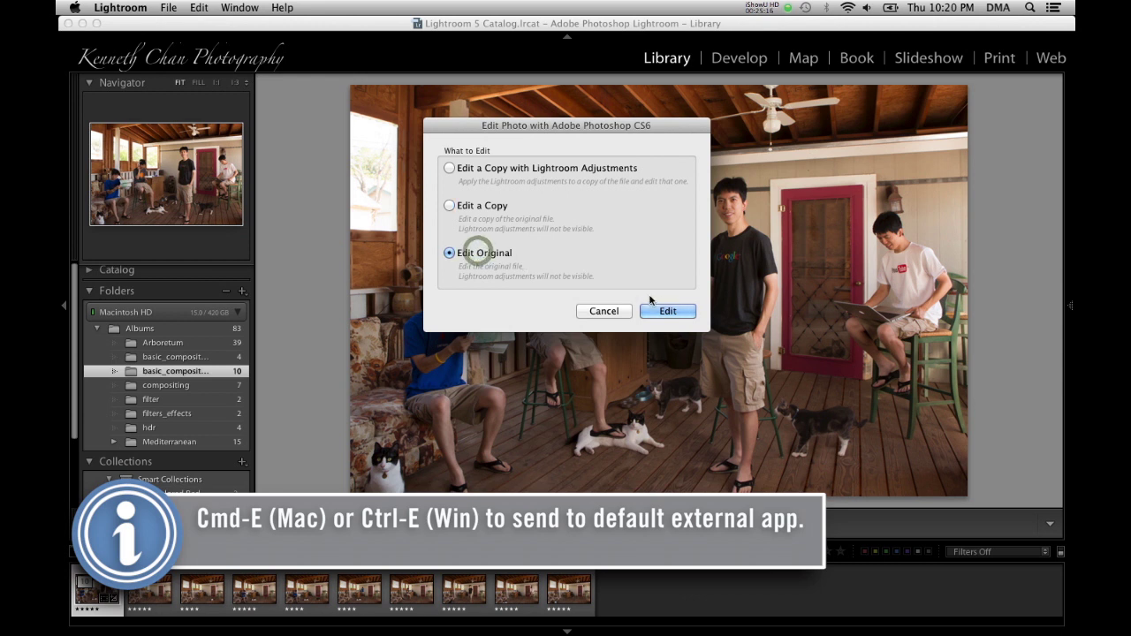
{"action": "left_click", "coordinate": [664, 310]}
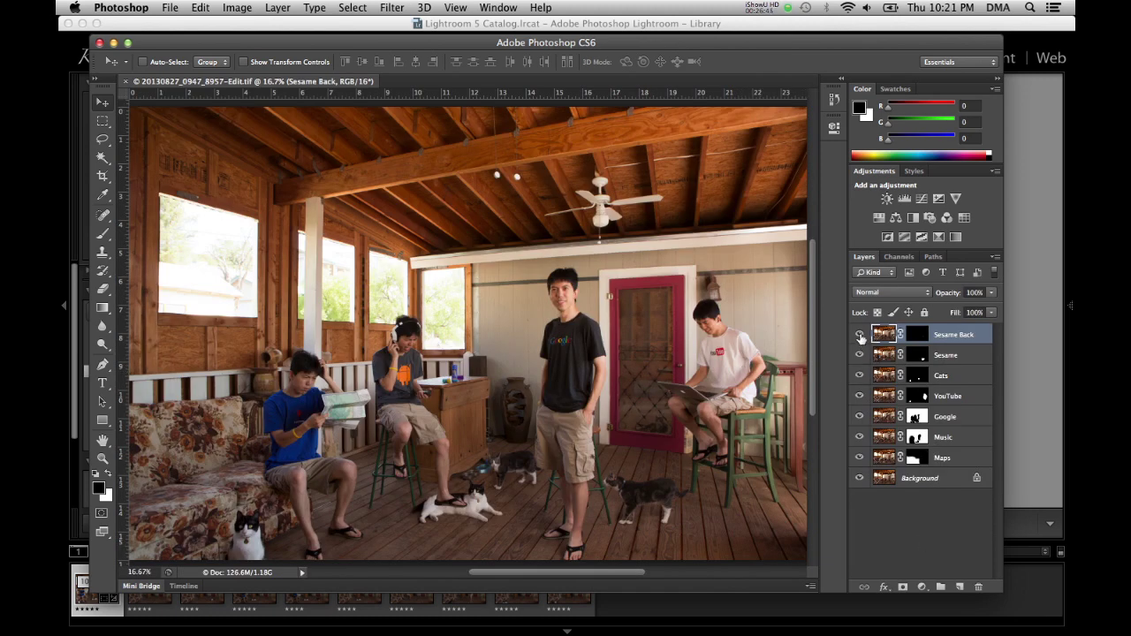
{"action": "left_click_drag", "start_coordinate": [860, 337], "coordinate": [861, 457]}
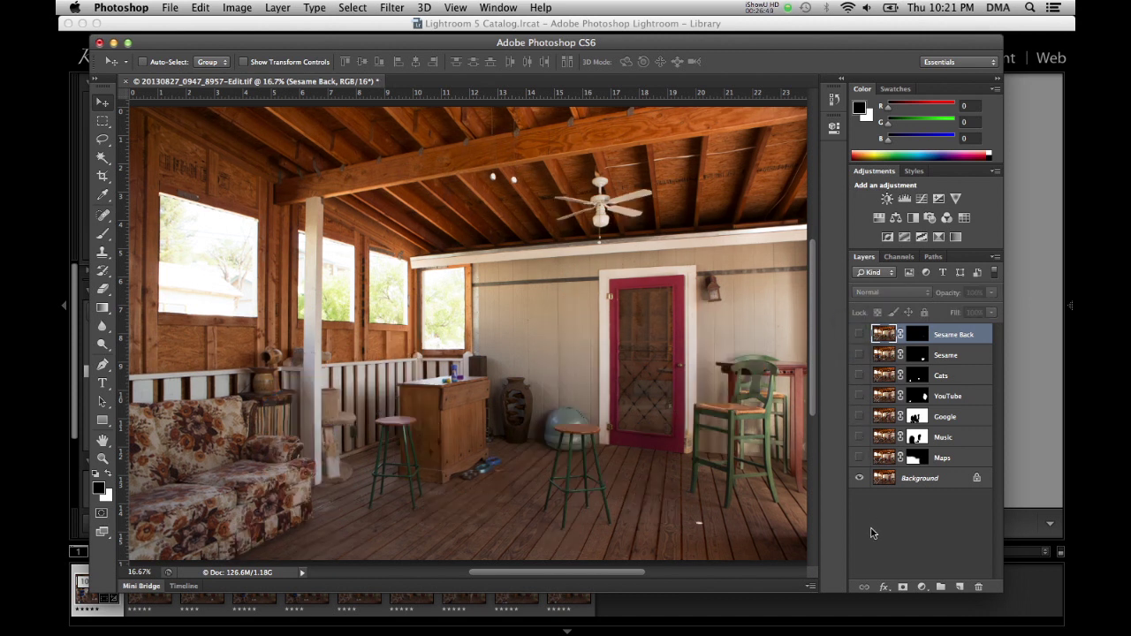
{"action": "left_click", "coordinate": [859, 477]}
{"action": "left_click", "coordinate": [858, 479]}
{"action": "left_click", "coordinate": [858, 458]}
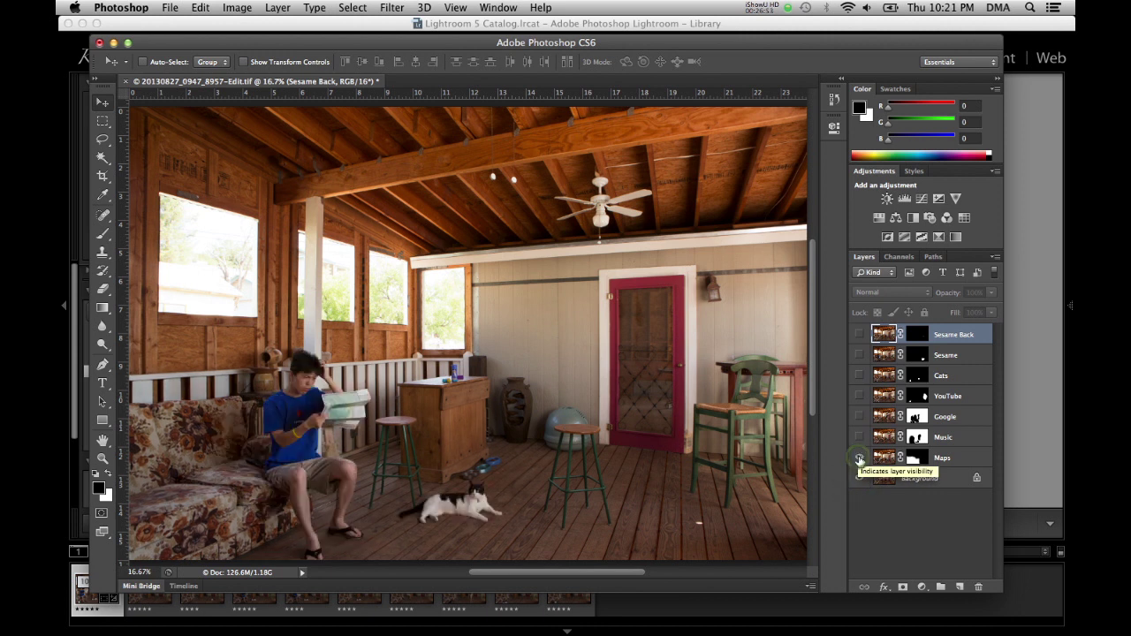
{"action": "left_click", "coordinate": [859, 437]}
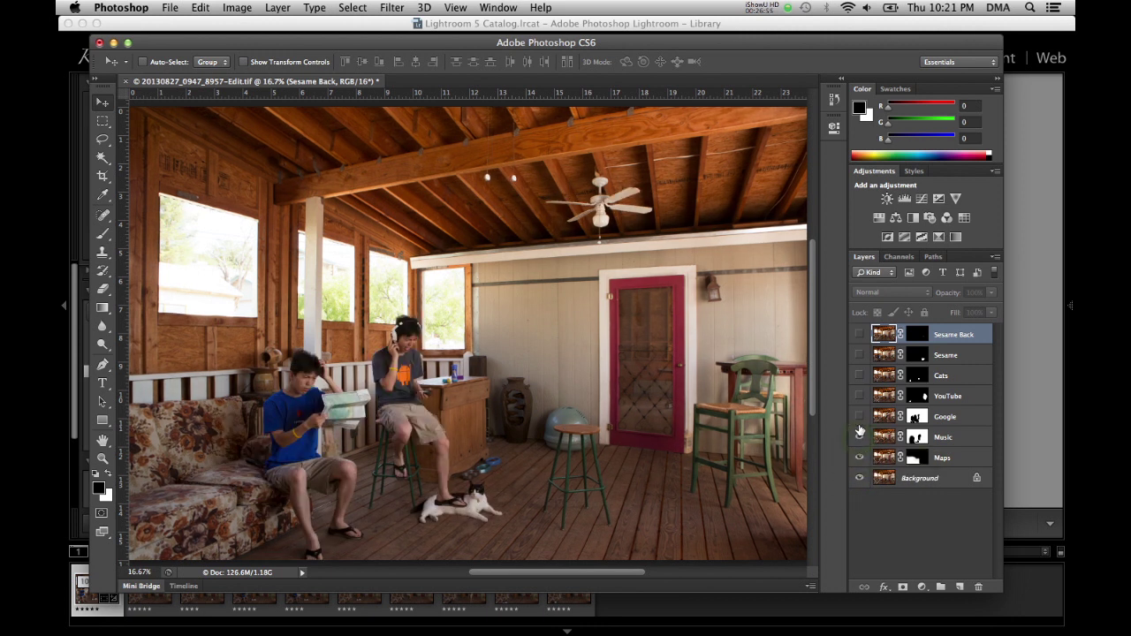
{"action": "left_click", "coordinate": [859, 416]}
{"action": "left_click", "coordinate": [859, 396]}
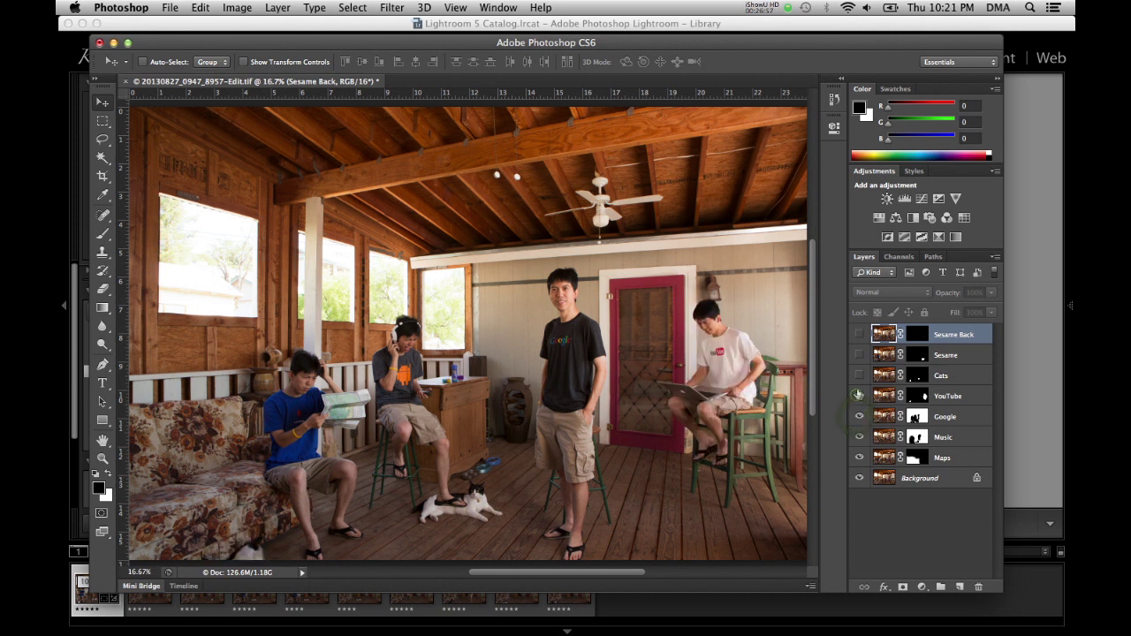
{"action": "left_click", "coordinate": [859, 375]}
{"action": "left_click", "coordinate": [859, 355]}
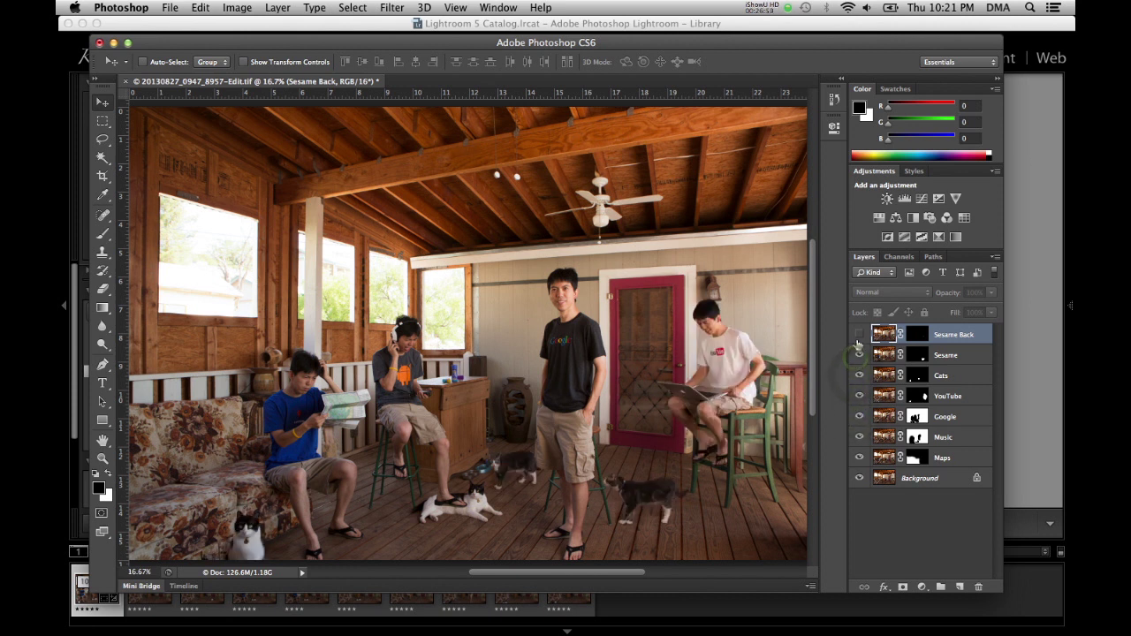
{"action": "left_click", "coordinate": [859, 334]}
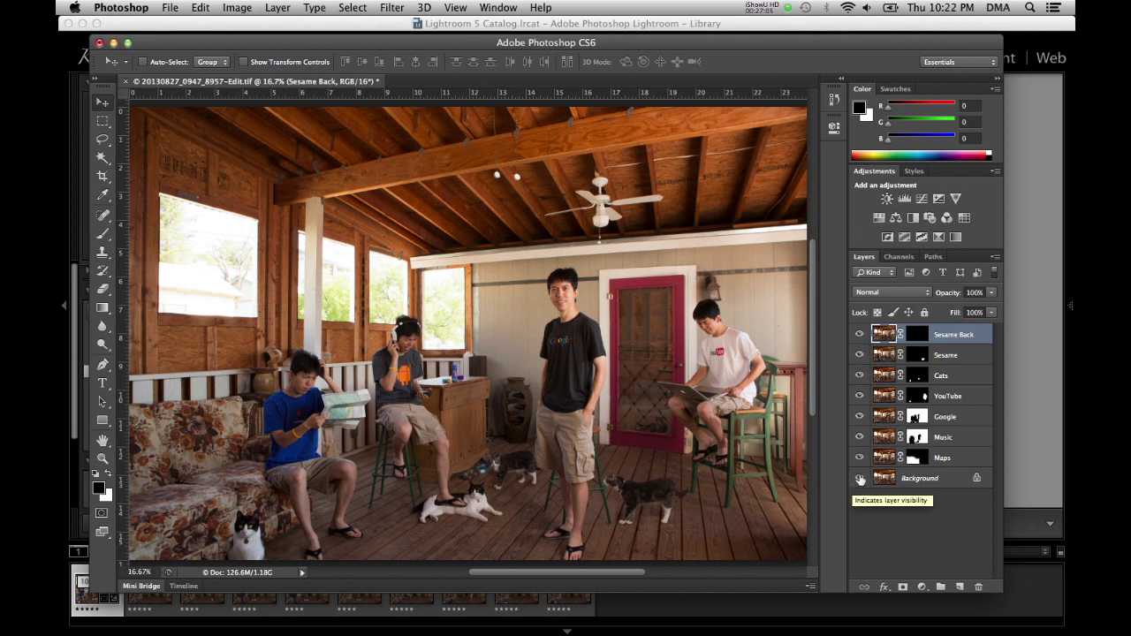
{"action": "left_click_drag", "start_coordinate": [859, 479], "coordinate": [857, 334]}
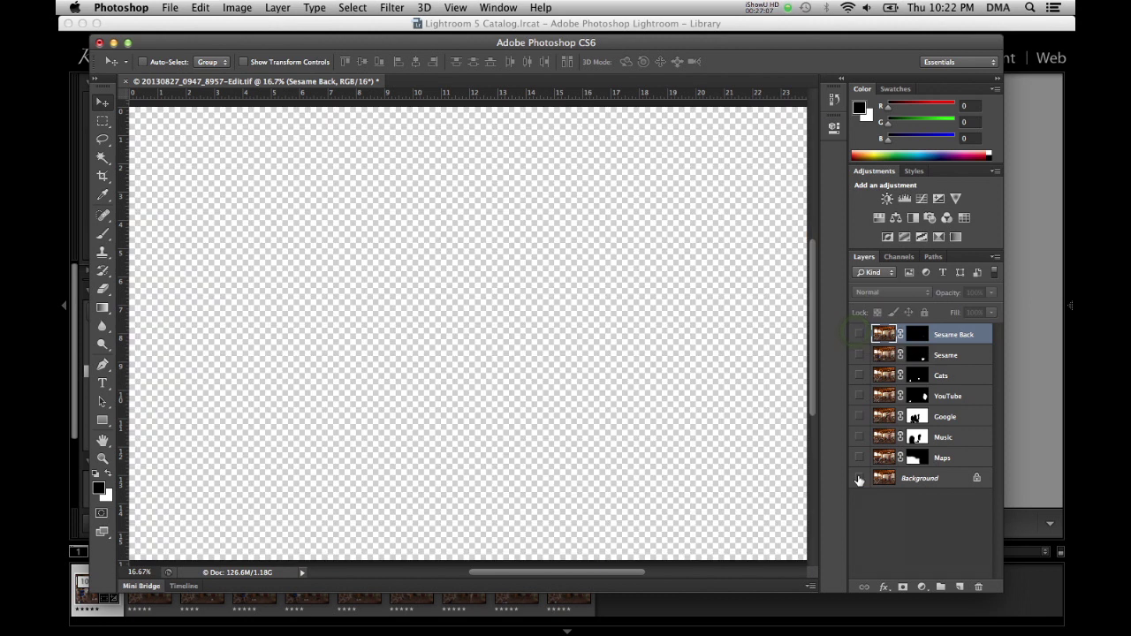
{"action": "left_click", "coordinate": [859, 458]}
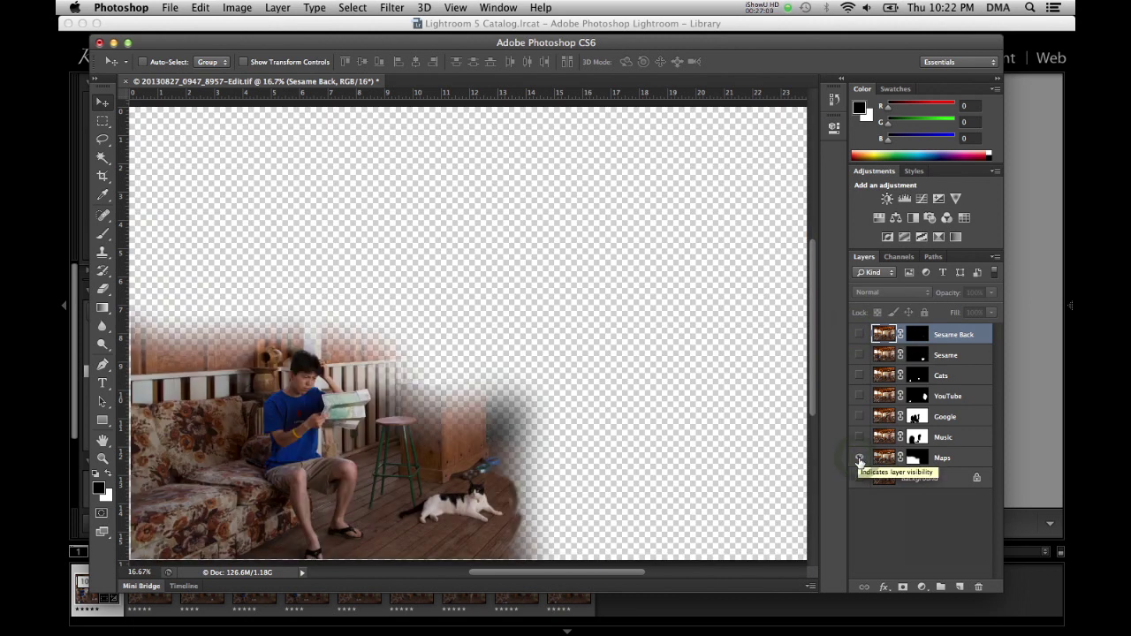
{"action": "left_click", "coordinate": [859, 458]}
{"action": "left_click", "coordinate": [859, 437]}
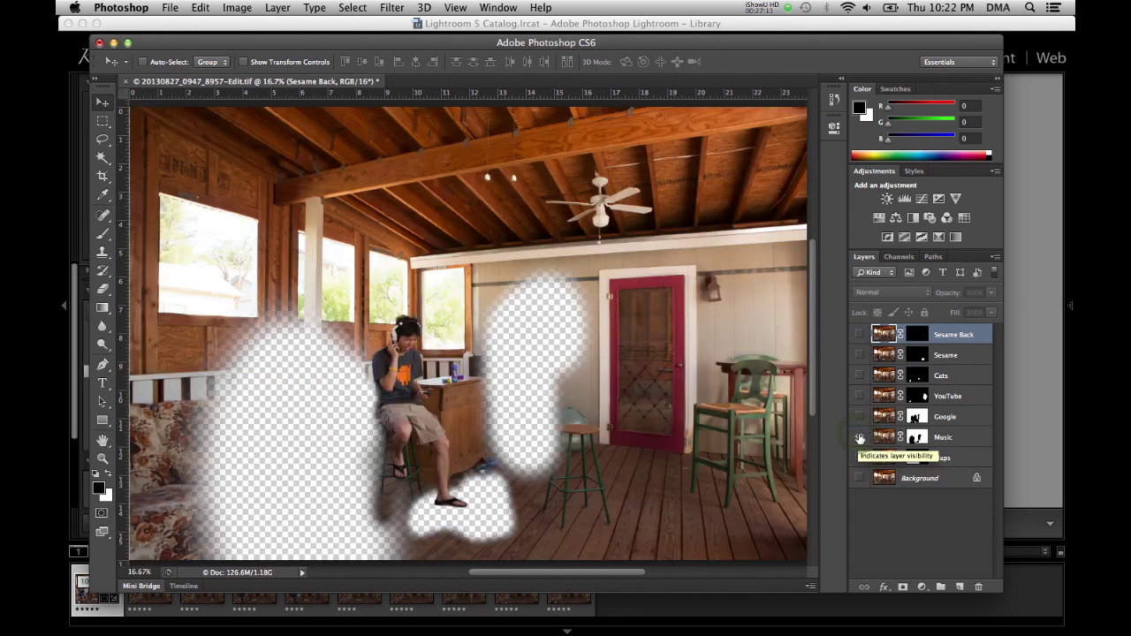
{"action": "left_click", "coordinate": [858, 437]}
{"action": "left_click", "coordinate": [859, 416]}
{"action": "left_click", "coordinate": [859, 416]}
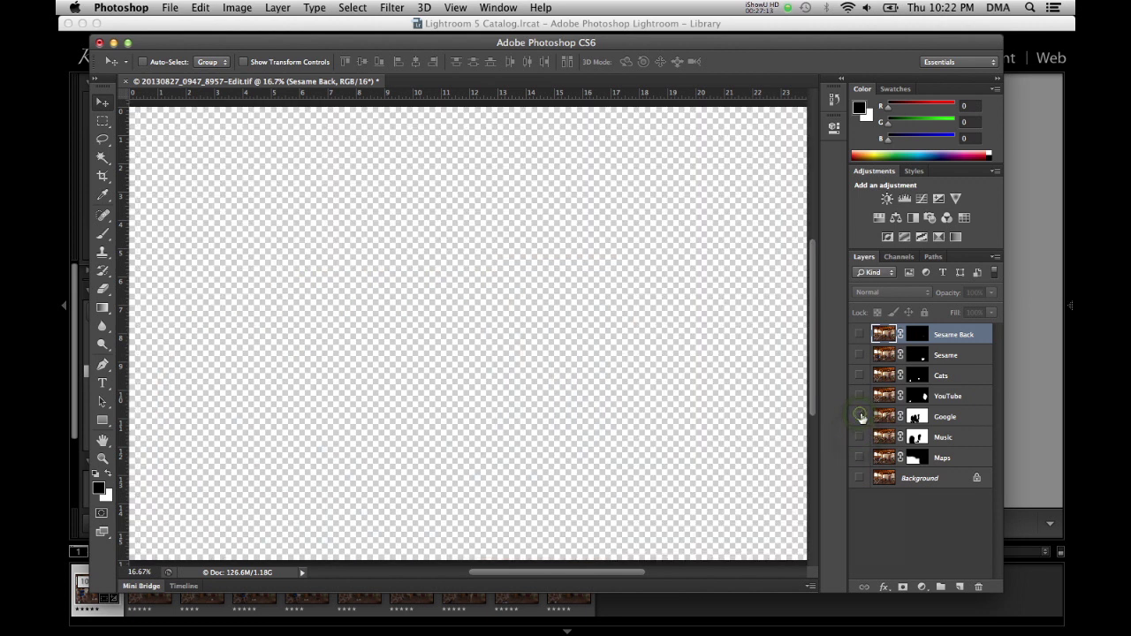
{"action": "left_click", "coordinate": [859, 396]}
{"action": "left_click", "coordinate": [858, 396]}
{"action": "left_click", "coordinate": [859, 375]}
{"action": "left_click", "coordinate": [859, 376]}
{"action": "left_click", "coordinate": [859, 354]}
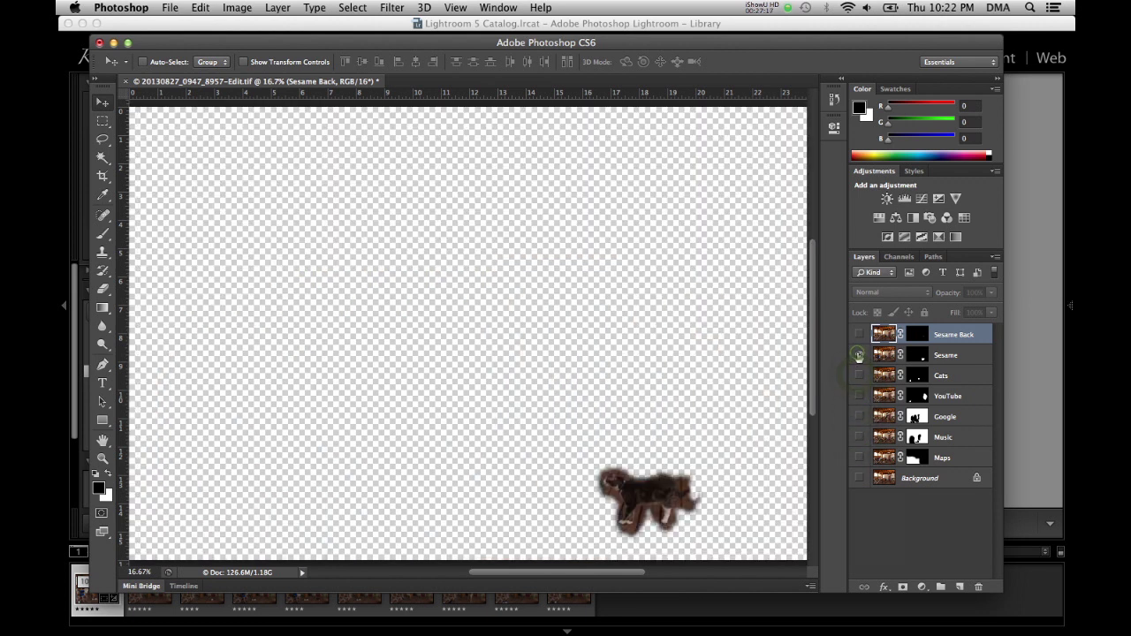
{"action": "left_click", "coordinate": [859, 354]}
{"action": "left_click", "coordinate": [859, 333]}
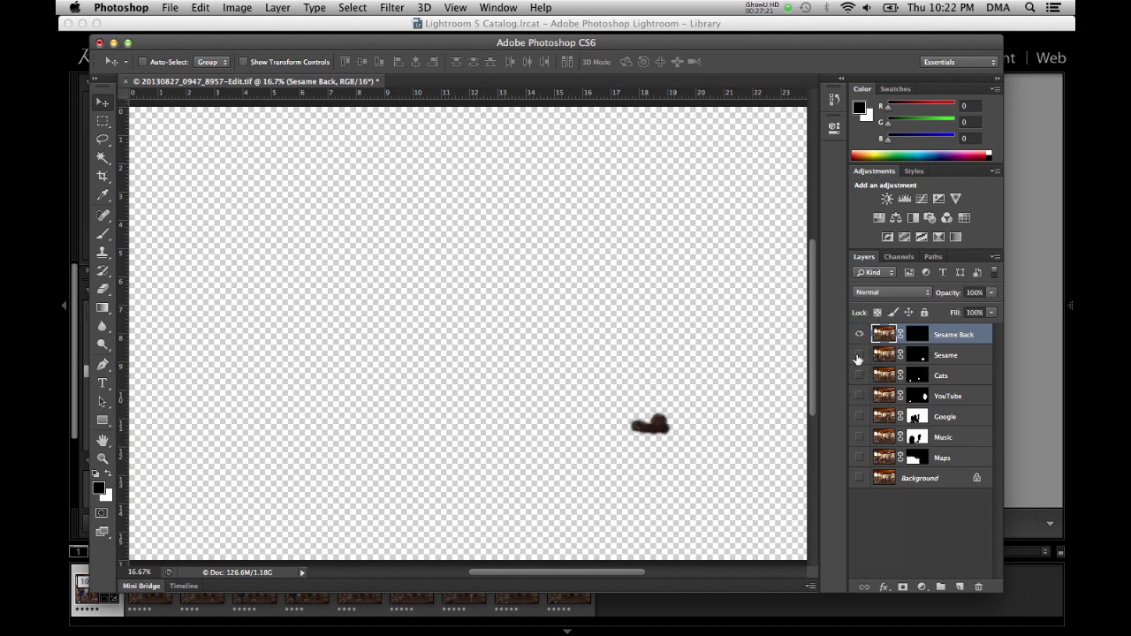
{"action": "left_click", "coordinate": [857, 355]}
{"action": "left_click", "coordinate": [859, 375]}
{"action": "left_click", "coordinate": [858, 376]}
{"action": "left_click", "coordinate": [859, 376]}
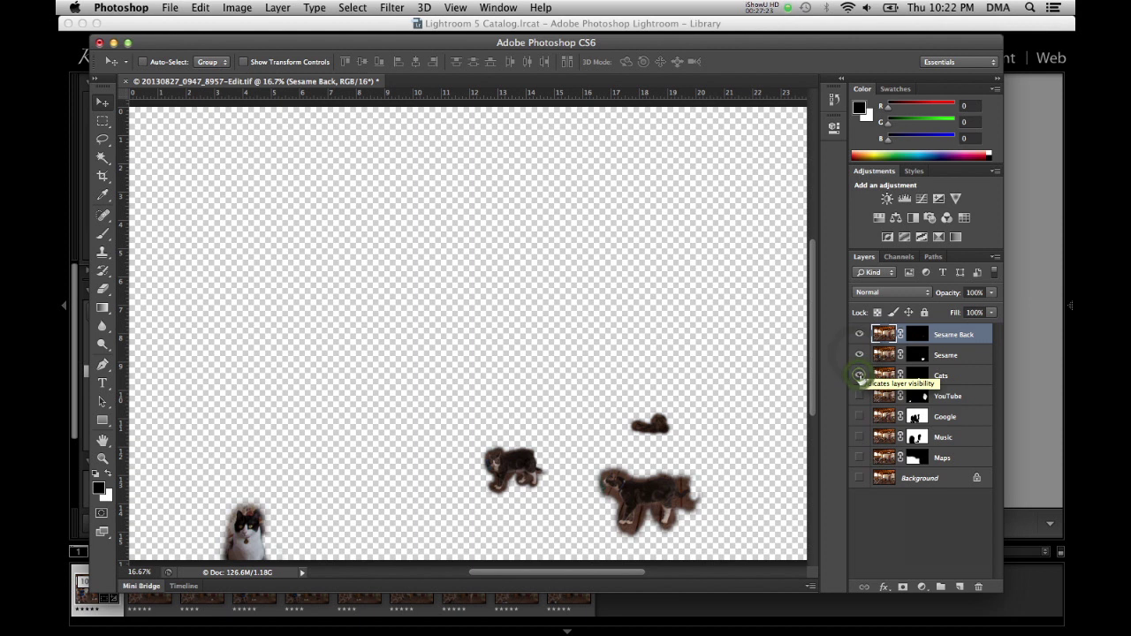
{"action": "left_click", "coordinate": [858, 396]}
{"action": "left_click", "coordinate": [859, 416]}
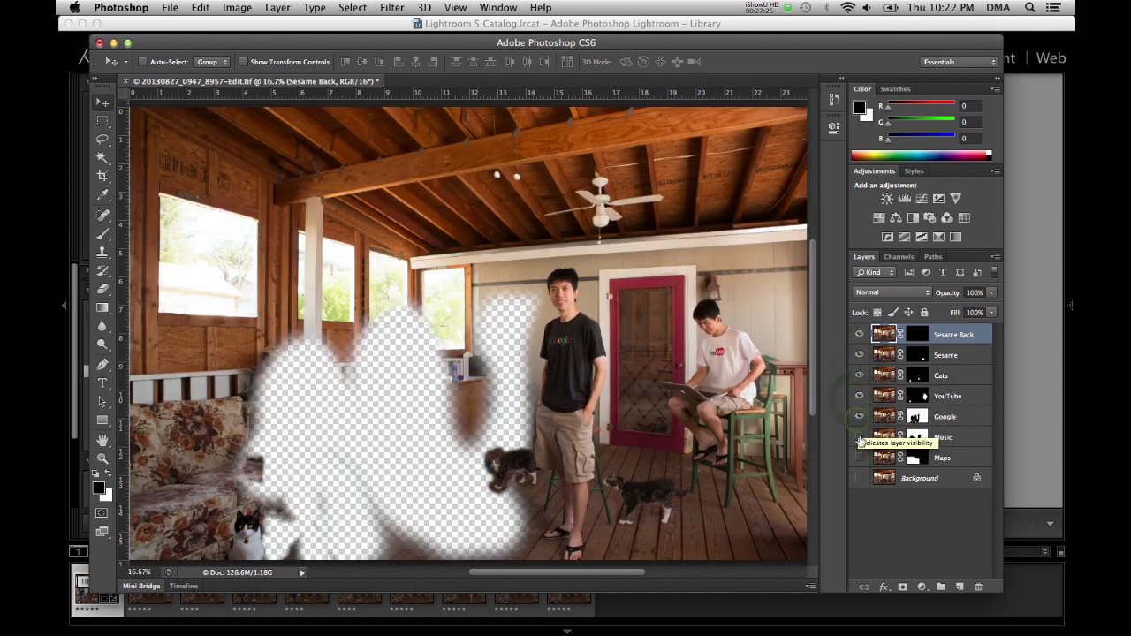
{"action": "left_click", "coordinate": [859, 457]}
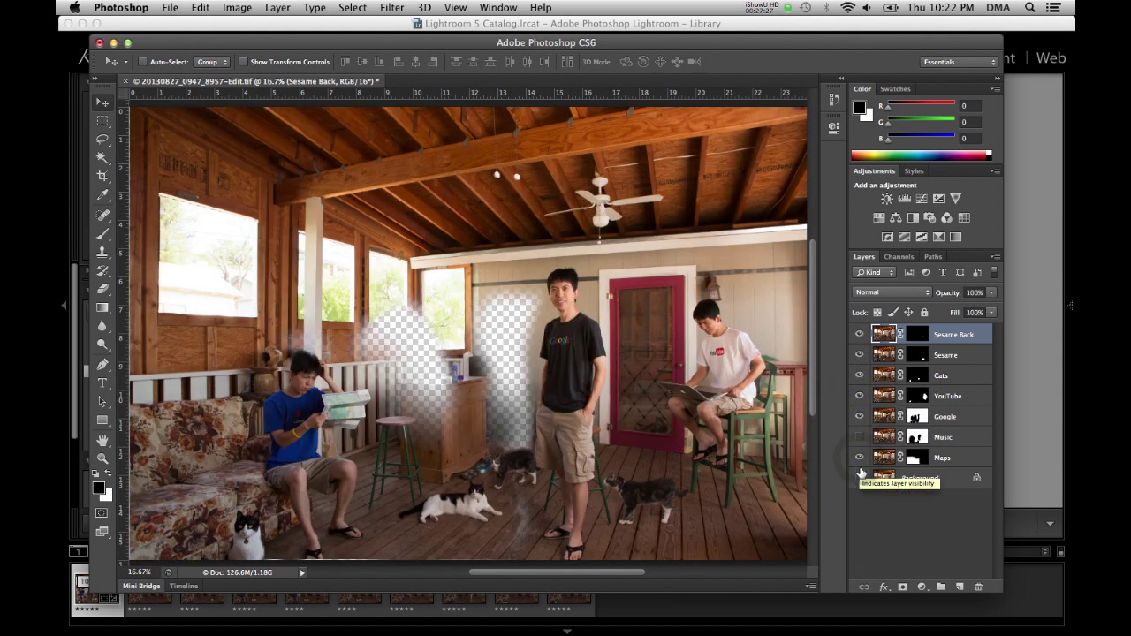
{"action": "left_click", "coordinate": [858, 437]}
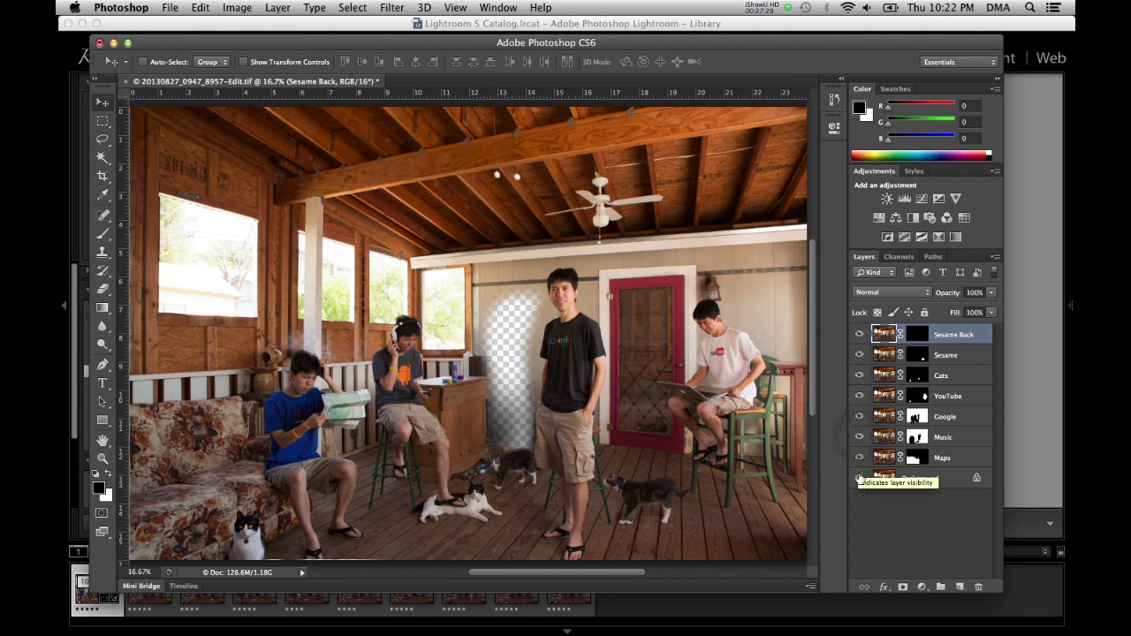
{"action": "left_click", "coordinate": [859, 478]}
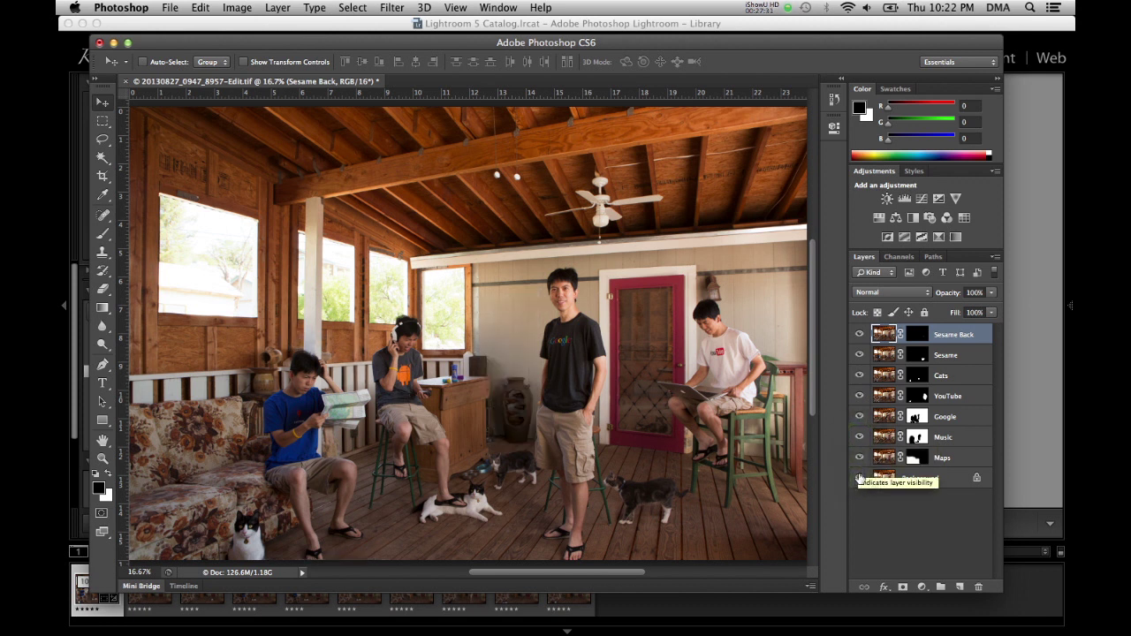